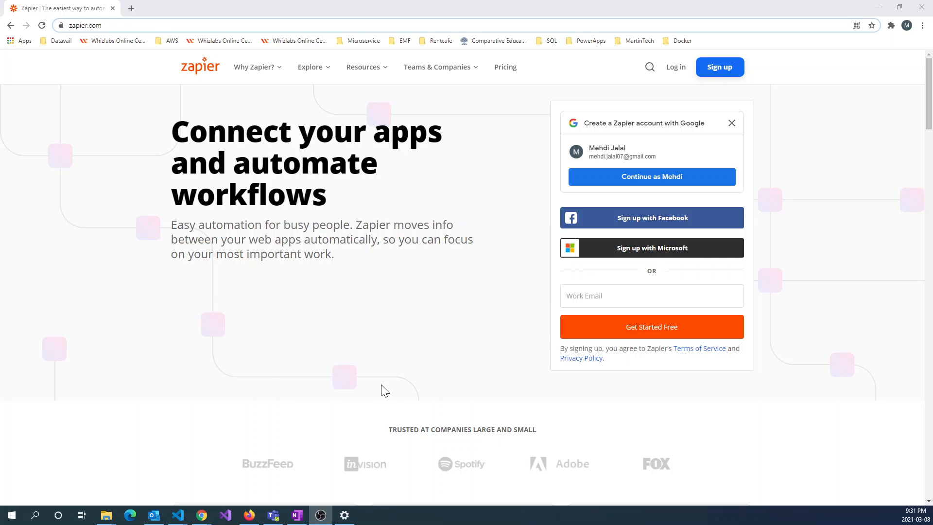
# Sign up with the offered Google account and browse the dashboard's recommended workflows
pyautogui.moveTo(255, 68)
pyautogui.click(651, 178)
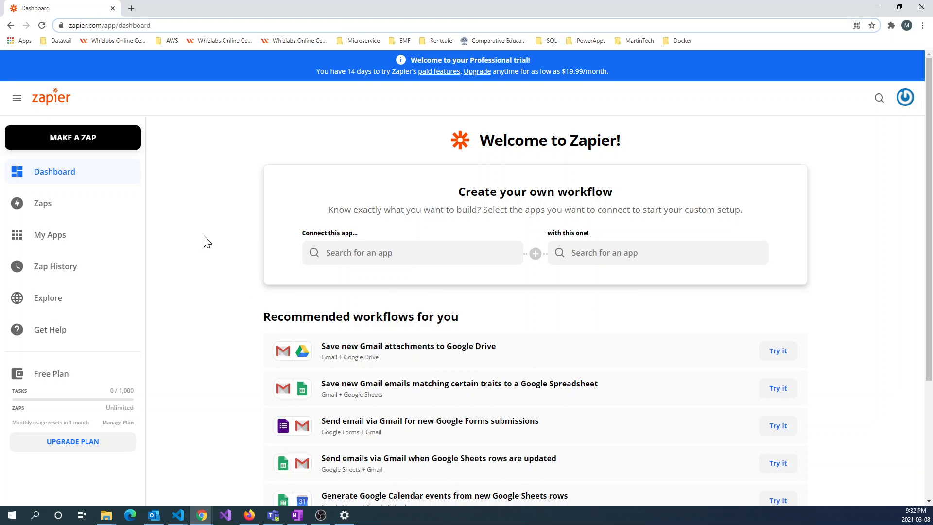
pyautogui.scroll(-2, 206, 240)
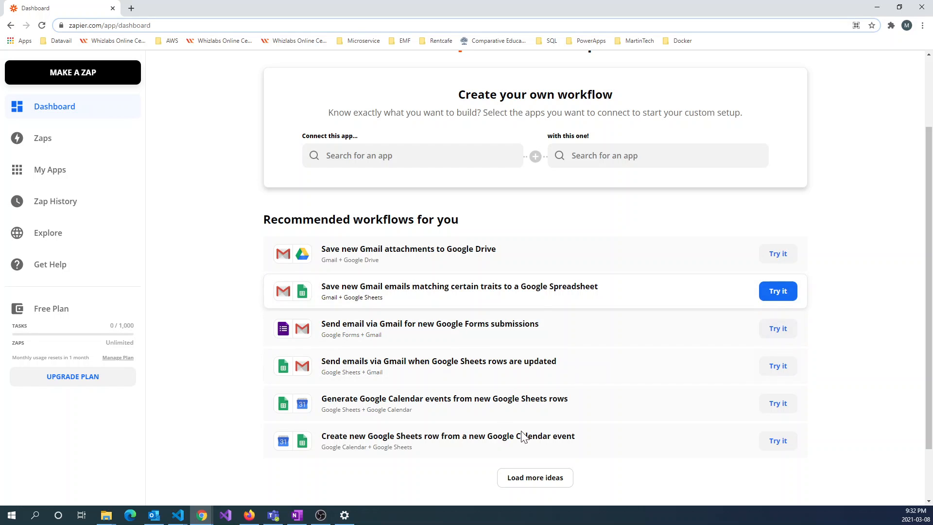
# Load three more batches of workflow ideas, then return to the top of the dashboard
pyautogui.scroll(-2, 530, 433)
pyautogui.click(531, 414)
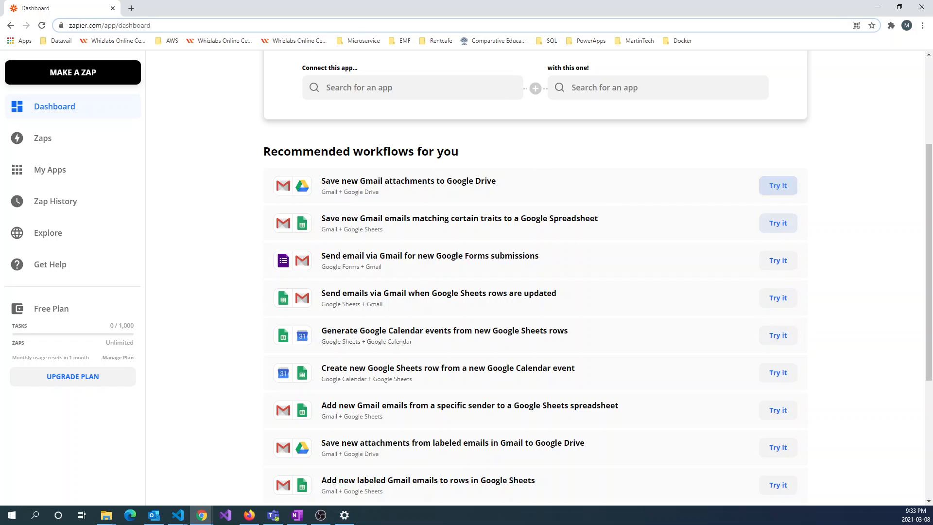
pyautogui.scroll(-1, 277, 211)
pyautogui.scroll(-4, 499, 290)
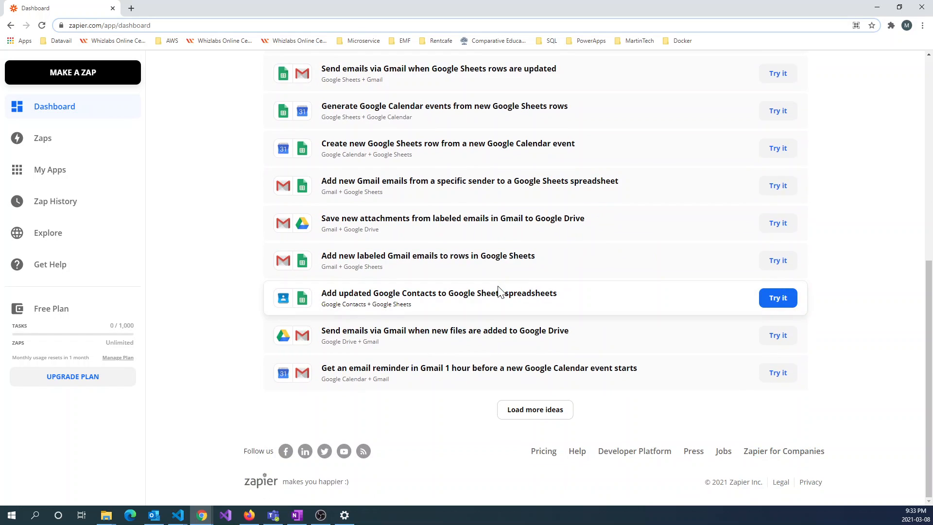
pyautogui.click(520, 414)
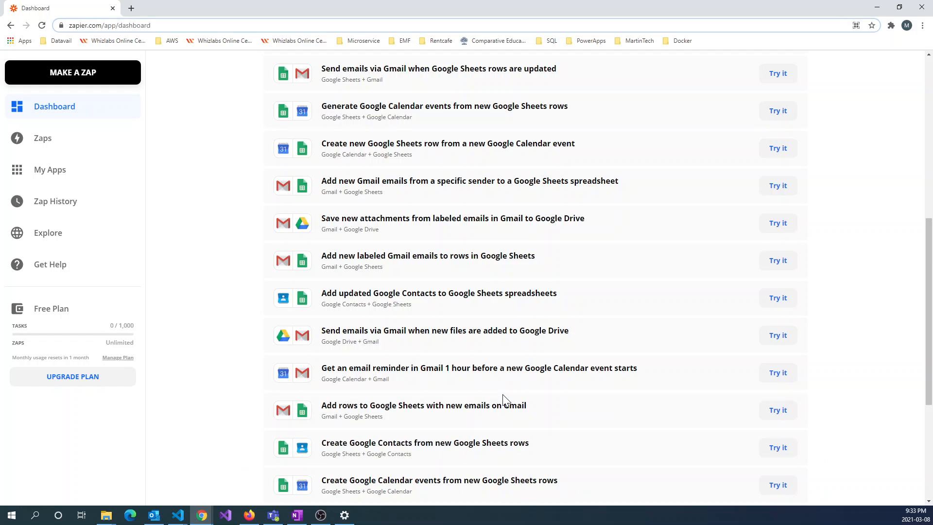
pyautogui.scroll(-1, 346, 287)
pyautogui.scroll(-4, 346, 287)
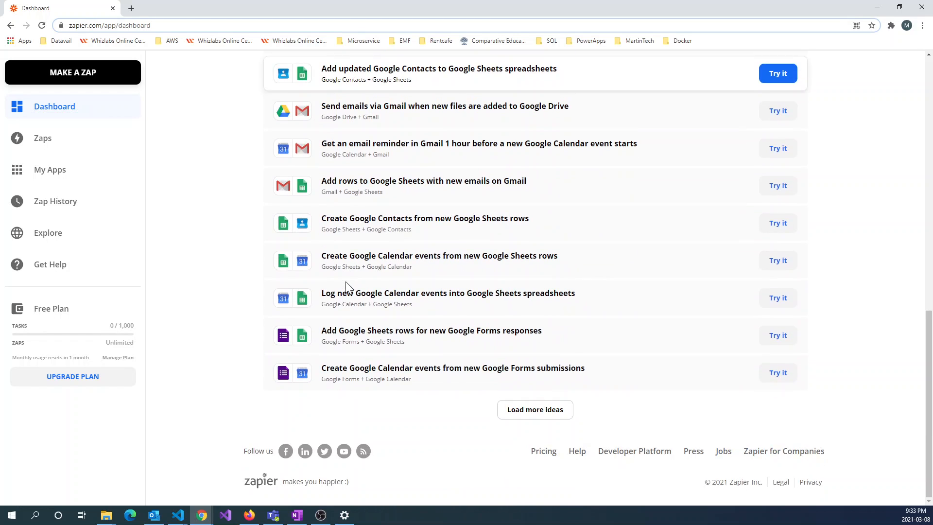
pyautogui.click(543, 415)
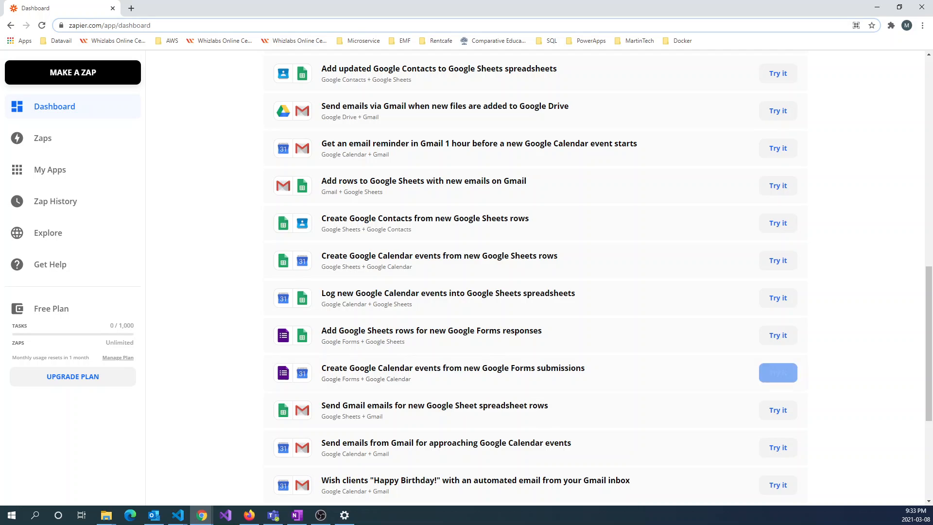
pyautogui.scroll(-5, 465, 319)
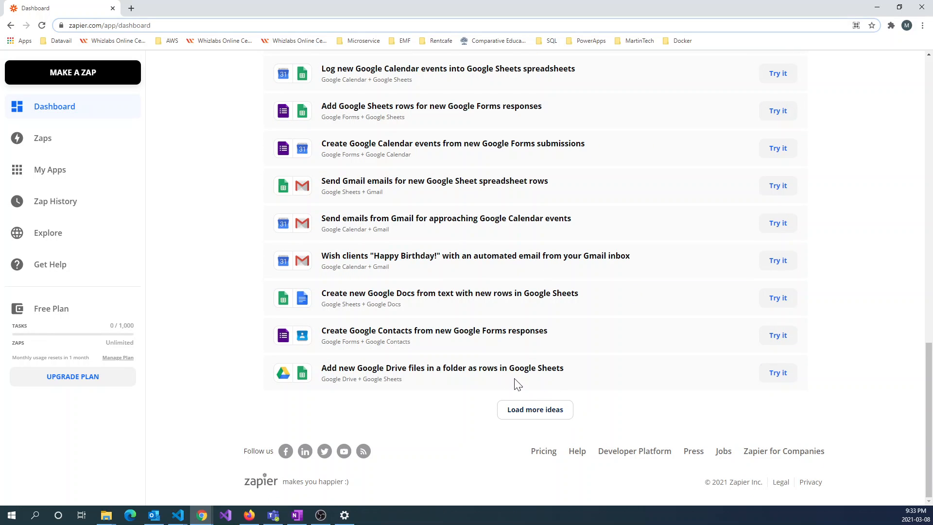
pyautogui.scroll(6, 541, 400)
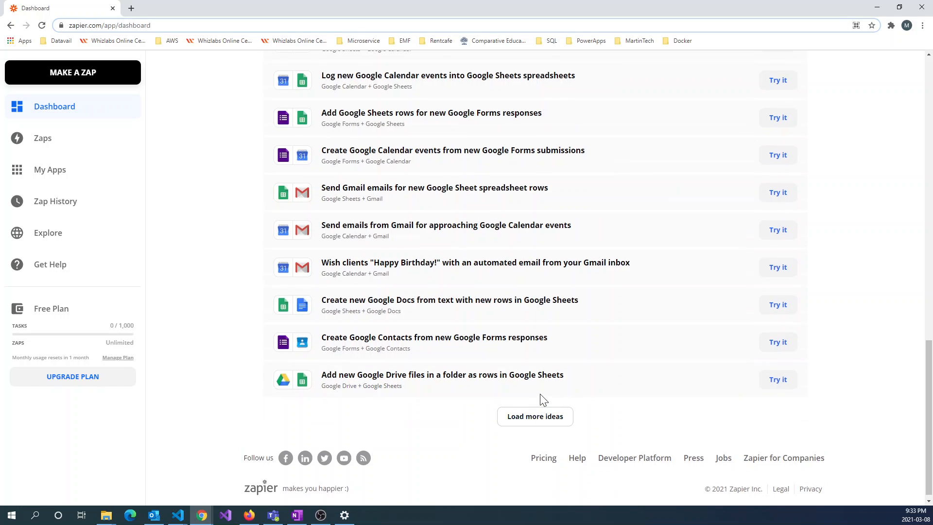
pyautogui.scroll(6, 541, 400)
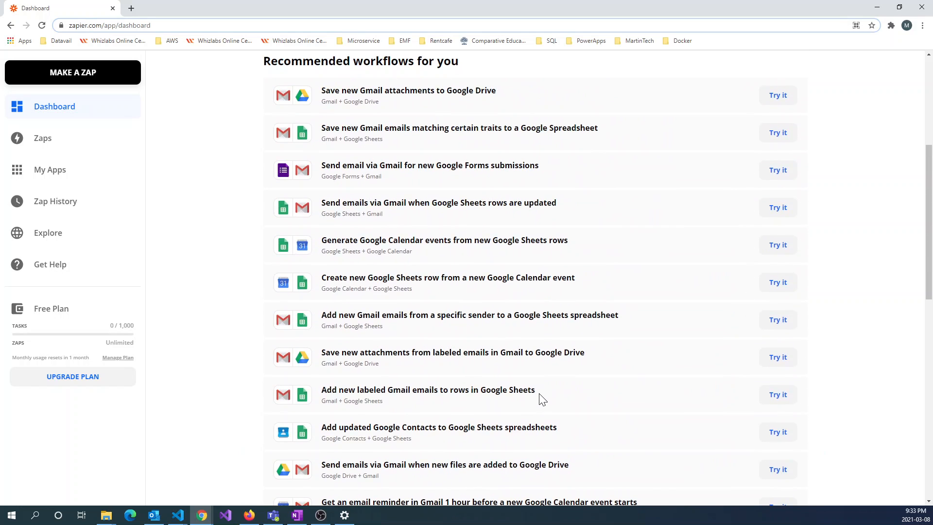
pyautogui.scroll(5, 542, 399)
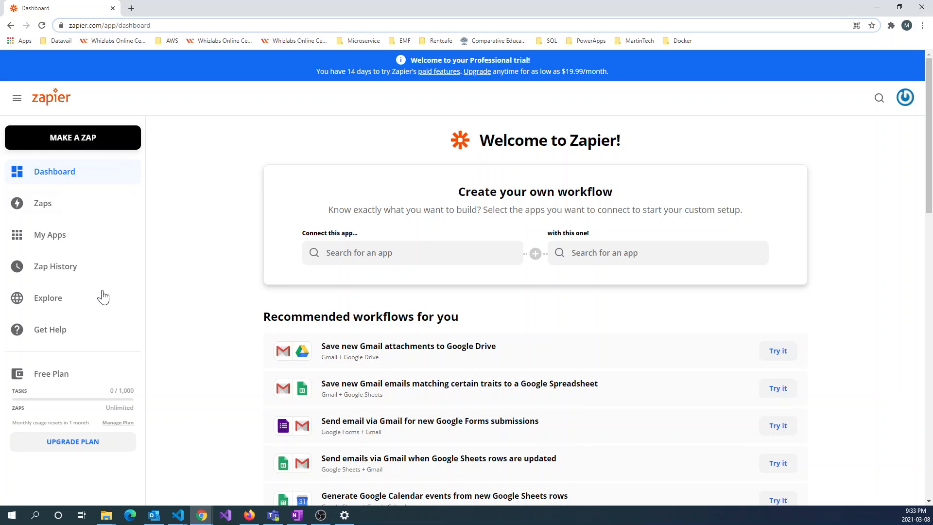
pyautogui.click(45, 205)
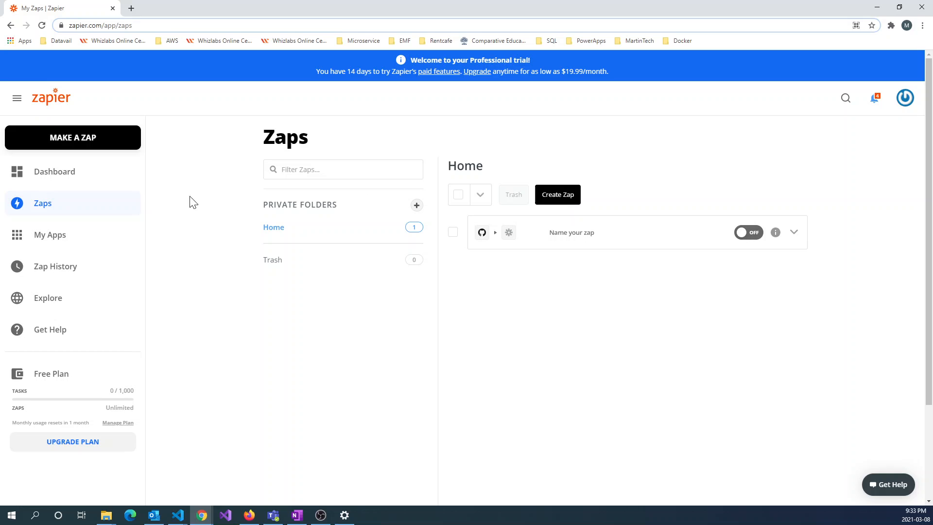
pyautogui.click(42, 238)
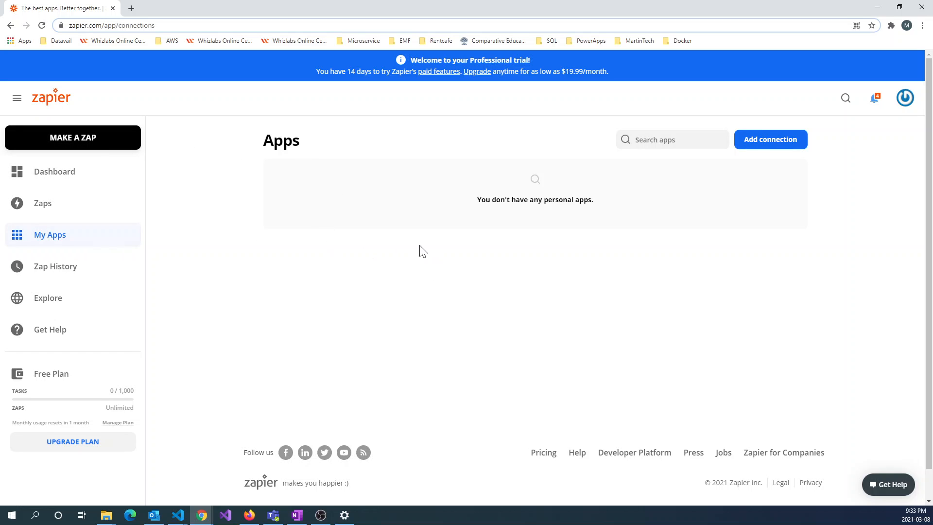
pyautogui.click(61, 269)
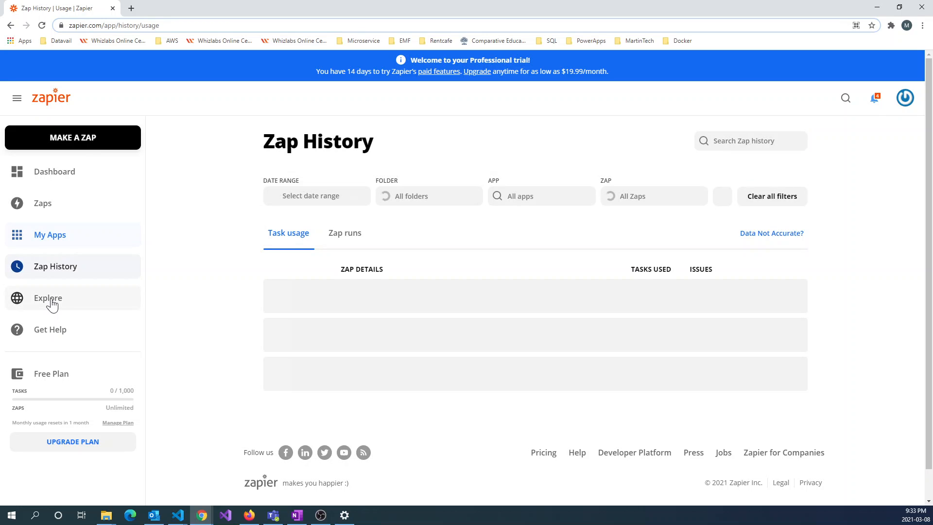
pyautogui.click(52, 303)
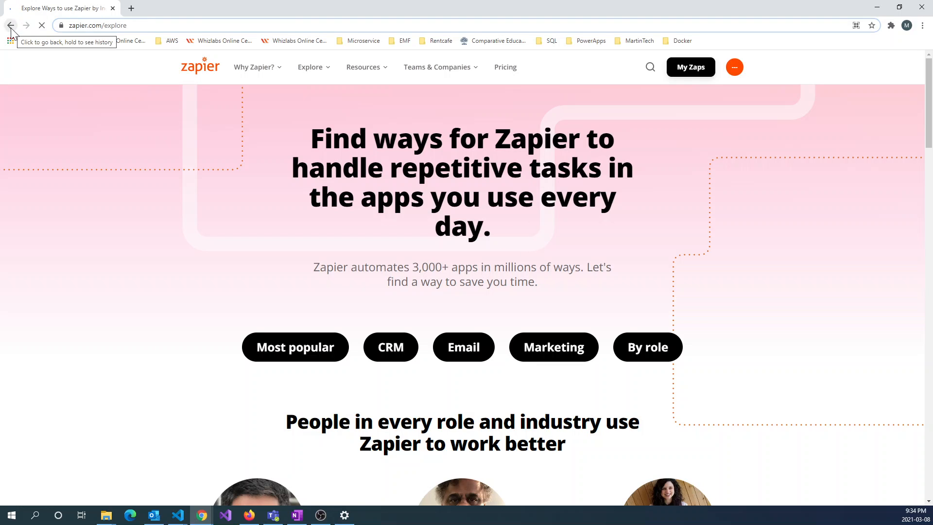
pyautogui.scroll(-5, 174, 191)
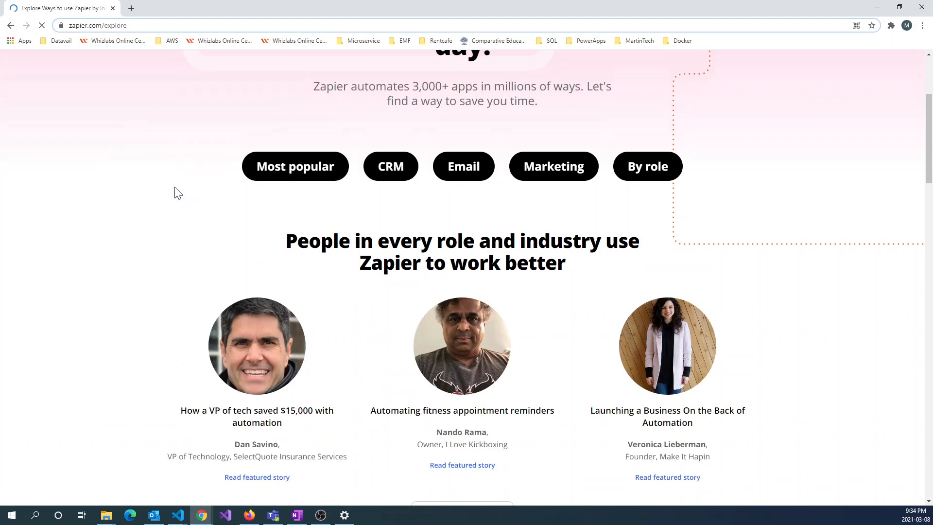
pyautogui.scroll(5, 172, 195)
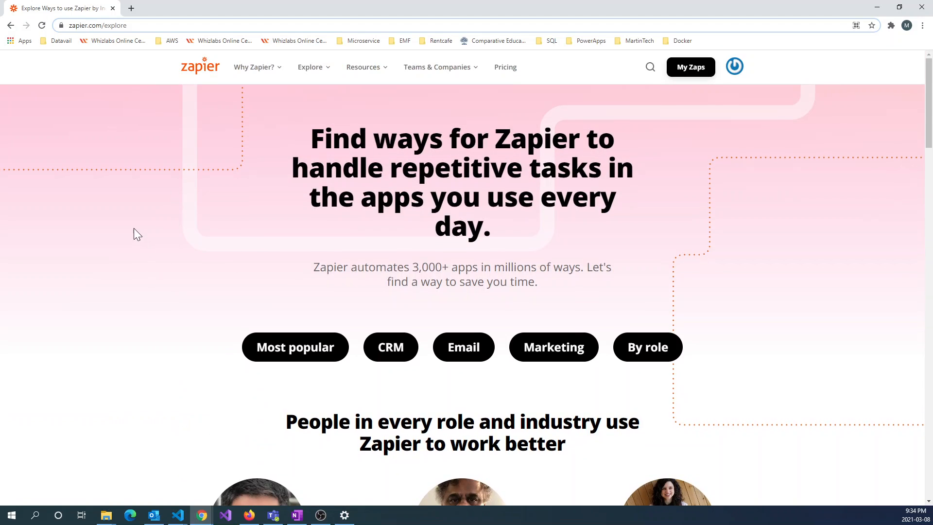
pyautogui.click(11, 26)
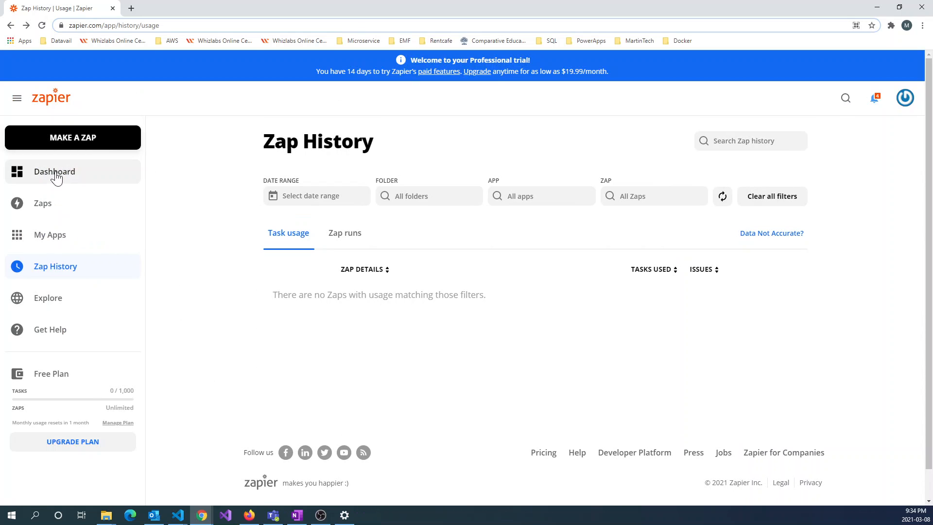
pyautogui.click(55, 175)
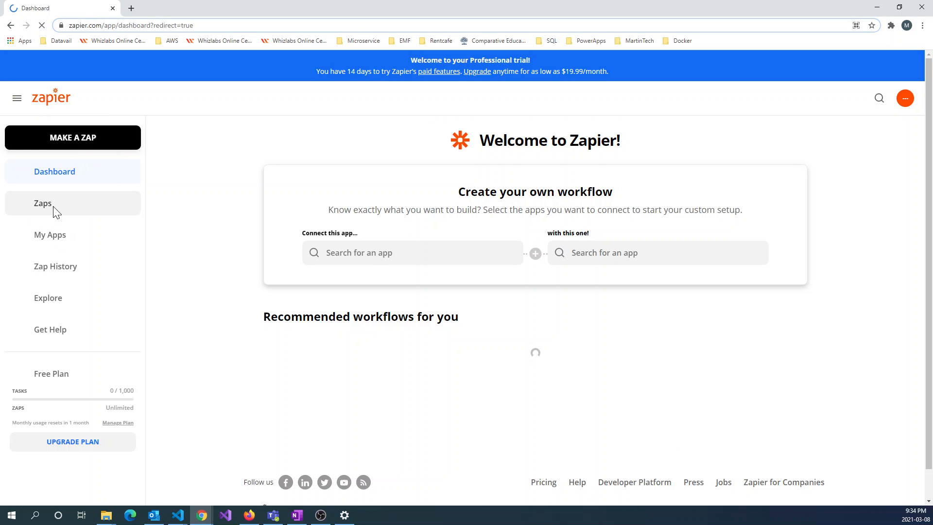
# Create a new Zap from the Zaps page so the editor's trigger step appears
pyautogui.click(54, 209)
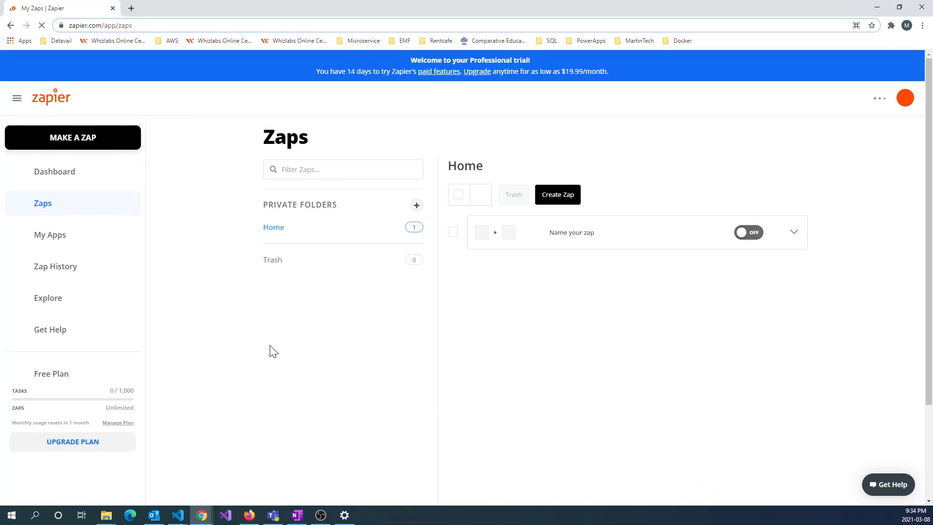
pyautogui.click(560, 200)
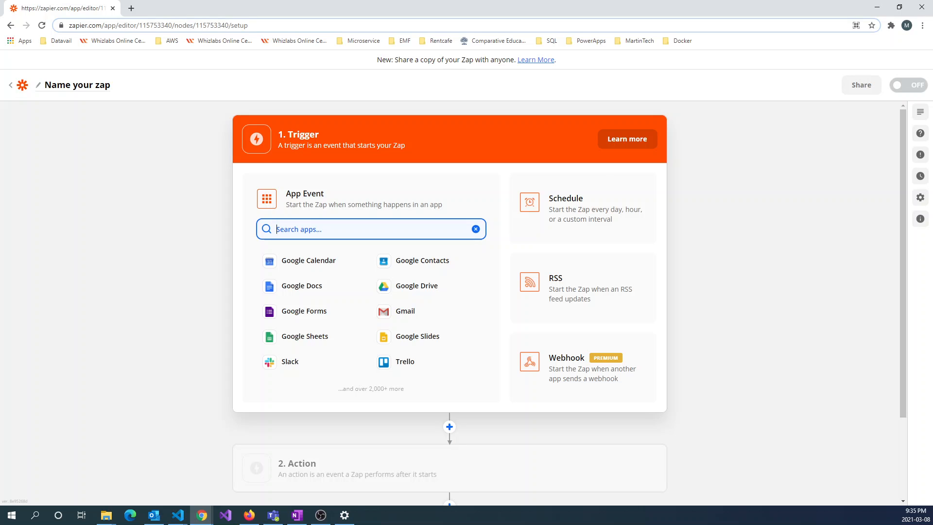
pyautogui.scroll(-1, 350, 233)
pyautogui.scroll(1, 329, 265)
pyautogui.write('gi')
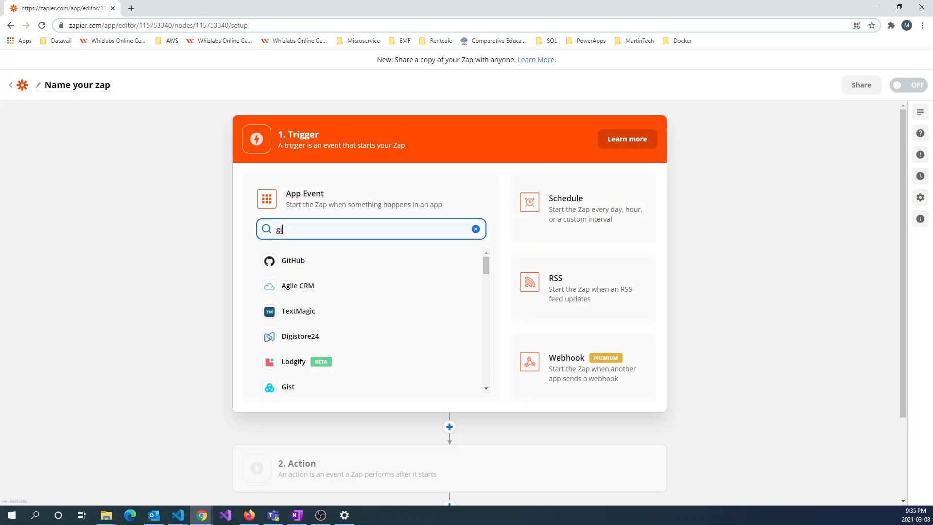
pyautogui.write('t')
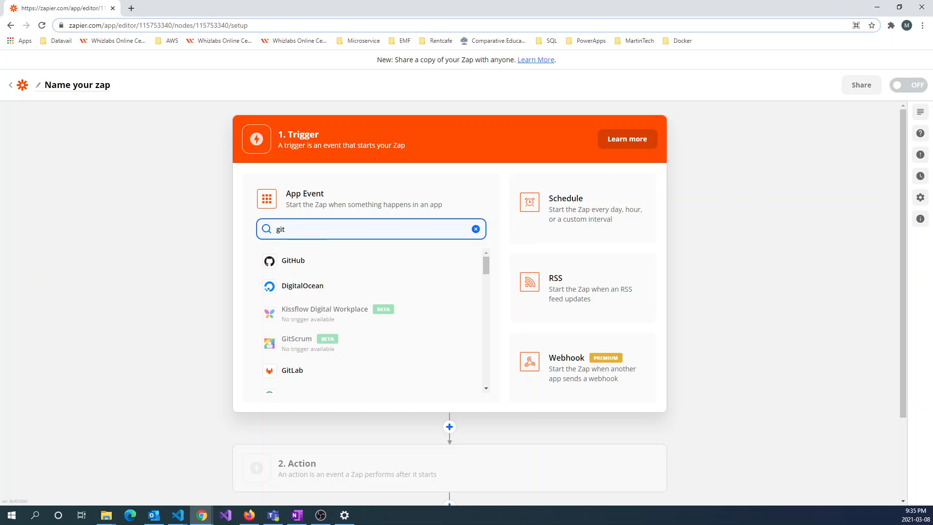
pyautogui.click(305, 266)
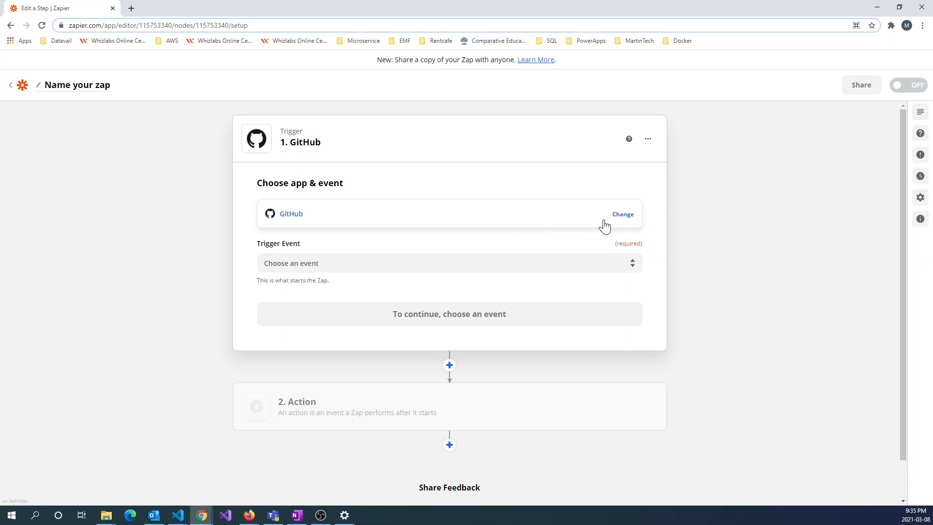
# Set the GitHub trigger event to New Repository and confirm it
pyautogui.click(449, 263)
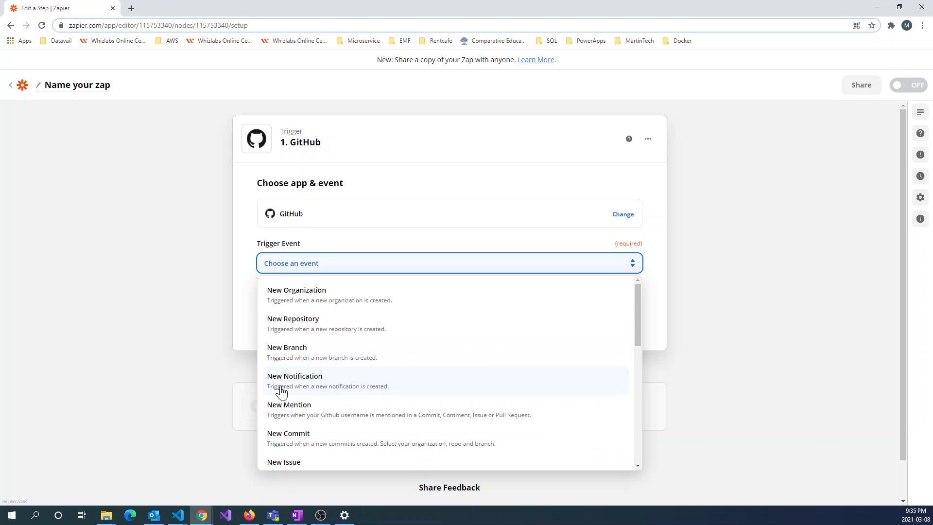
pyautogui.scroll(-2, 343, 415)
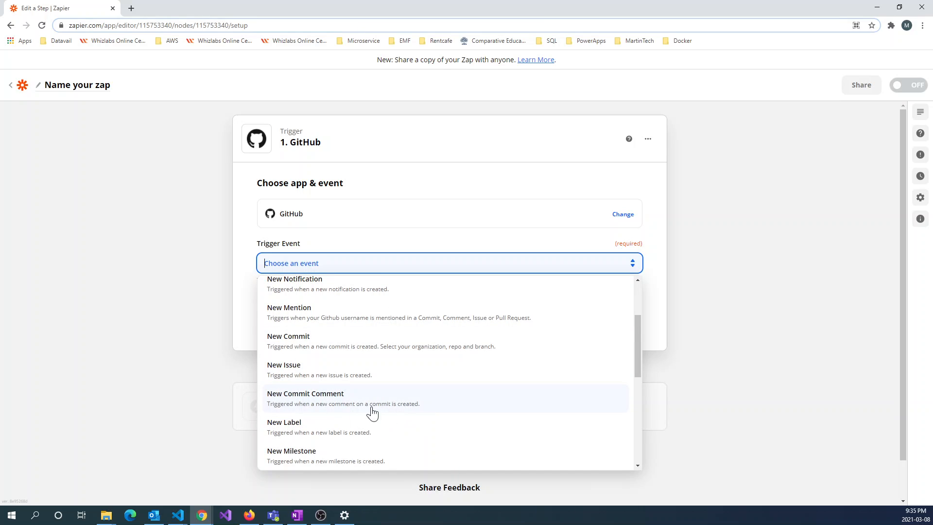
pyautogui.scroll(-2, 311, 402)
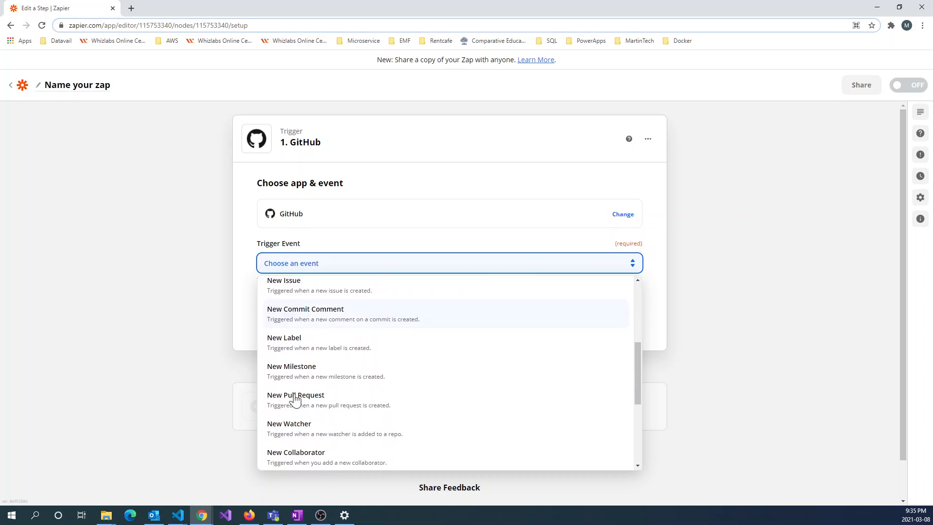
pyautogui.scroll(-3, 296, 360)
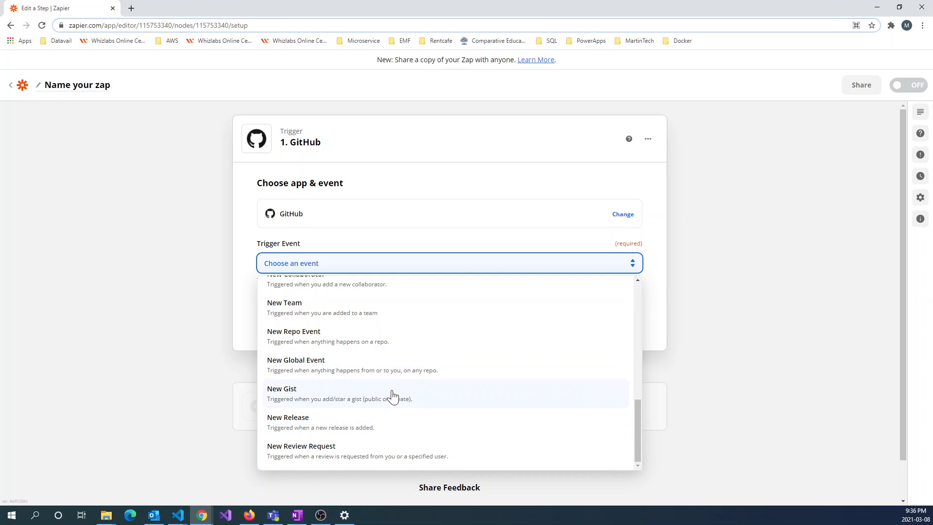
pyautogui.scroll(5, 371, 395)
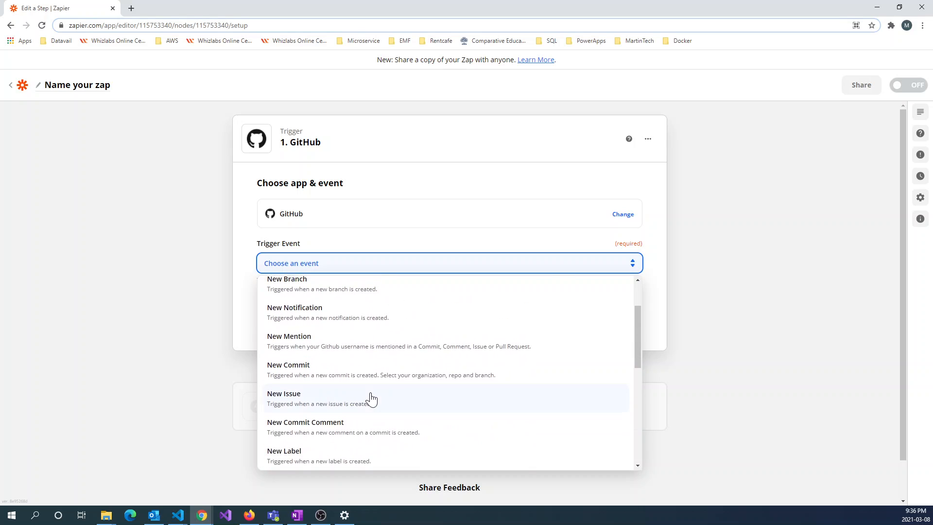
pyautogui.scroll(2, 371, 397)
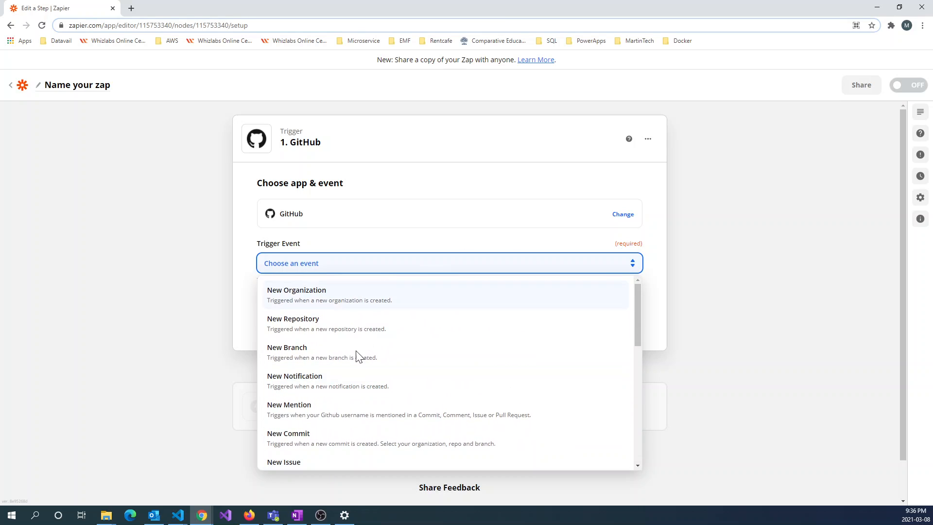
pyautogui.click(319, 329)
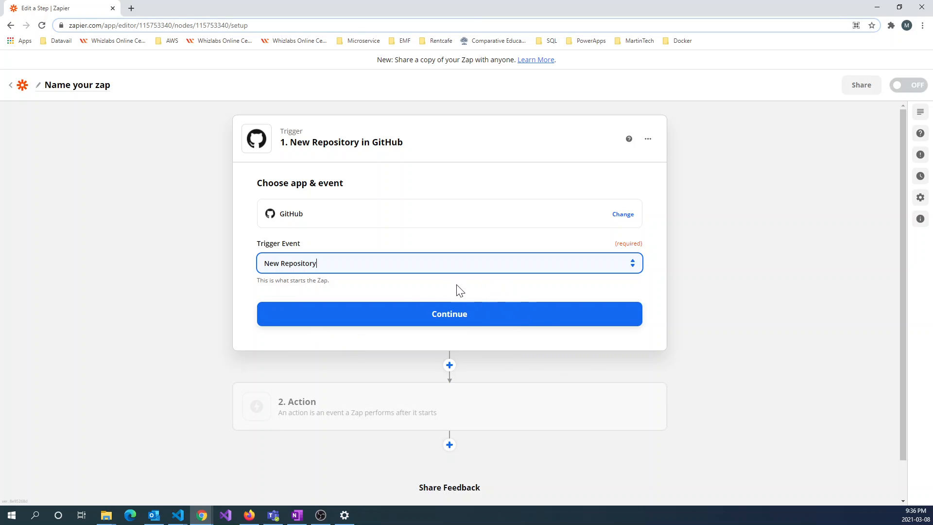
pyautogui.click(440, 323)
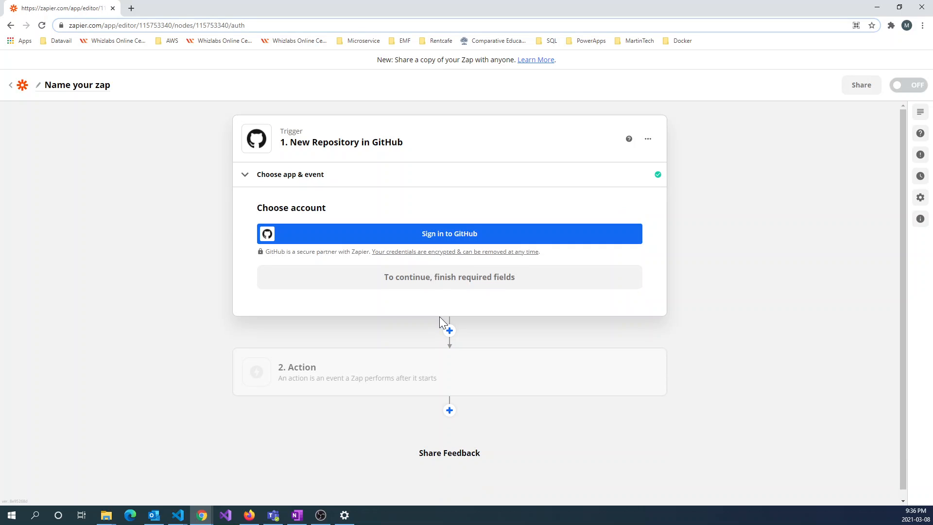
# Sign in and authorize a GitHub account, then continue with it to the trigger test
pyautogui.click(441, 235)
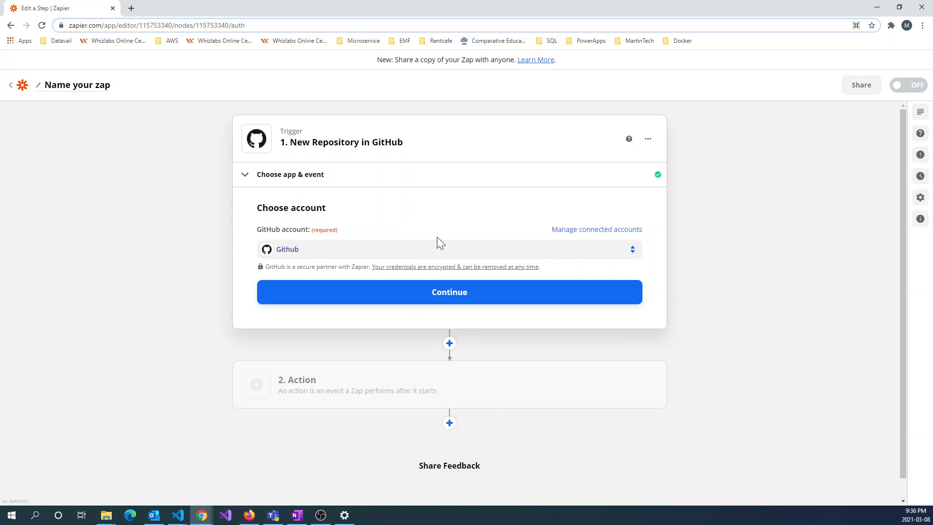
pyautogui.click(431, 297)
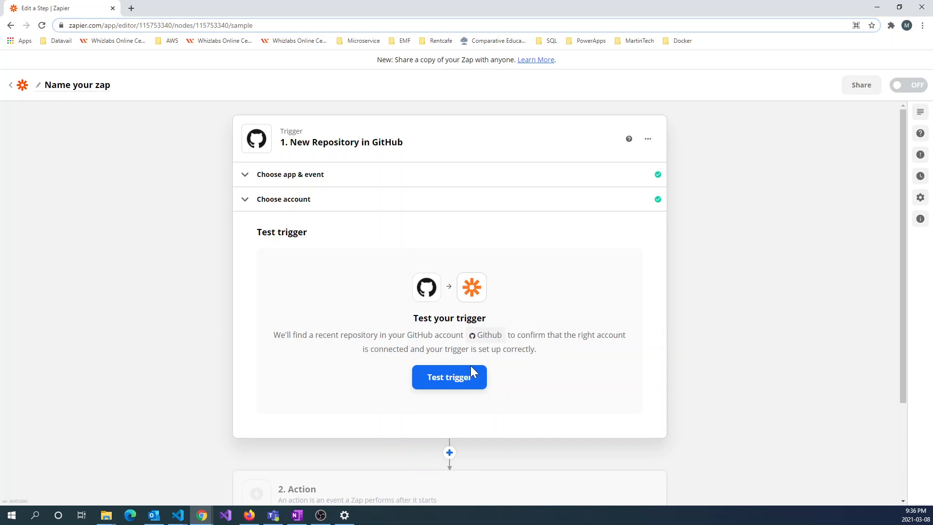
# Test the trigger, review the sample Repository C data, and continue to the action step
pyautogui.click(453, 384)
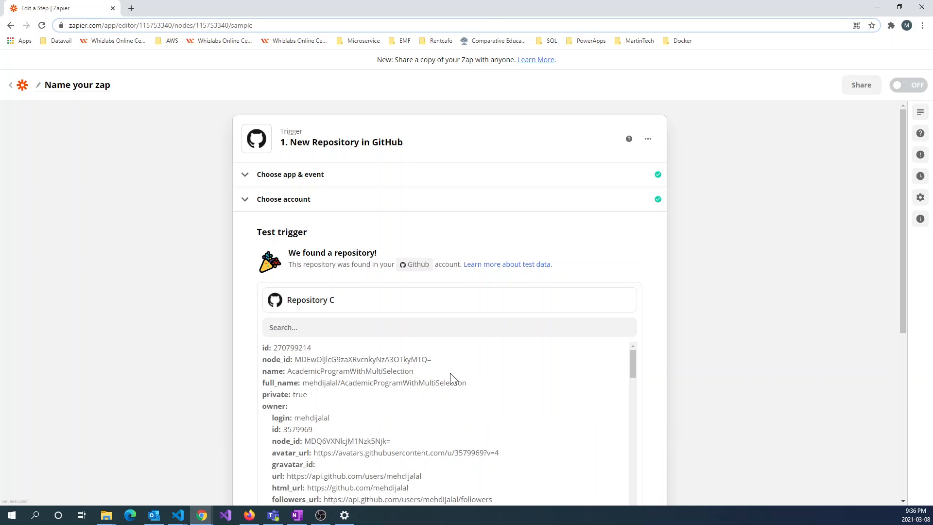
pyautogui.scroll(-4, 362, 333)
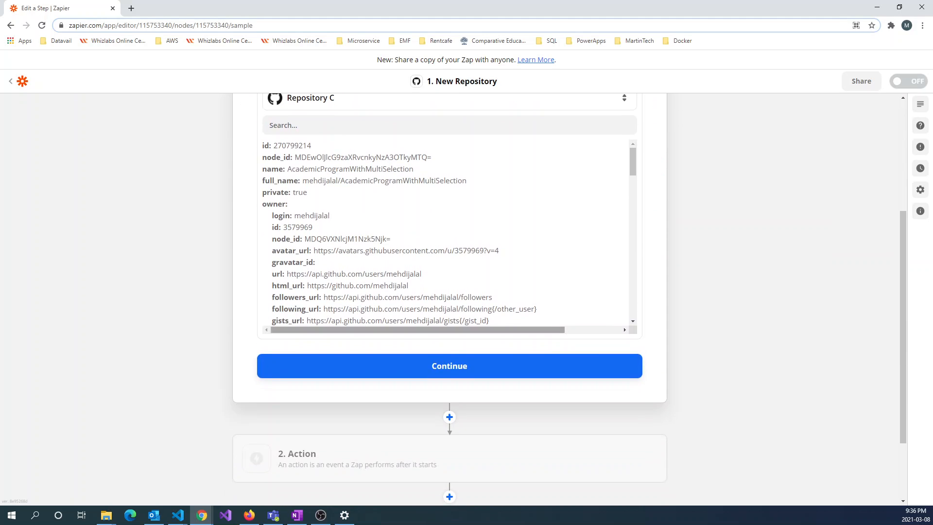
pyautogui.scroll(1, 404, 238)
pyautogui.scroll(1, 414, 245)
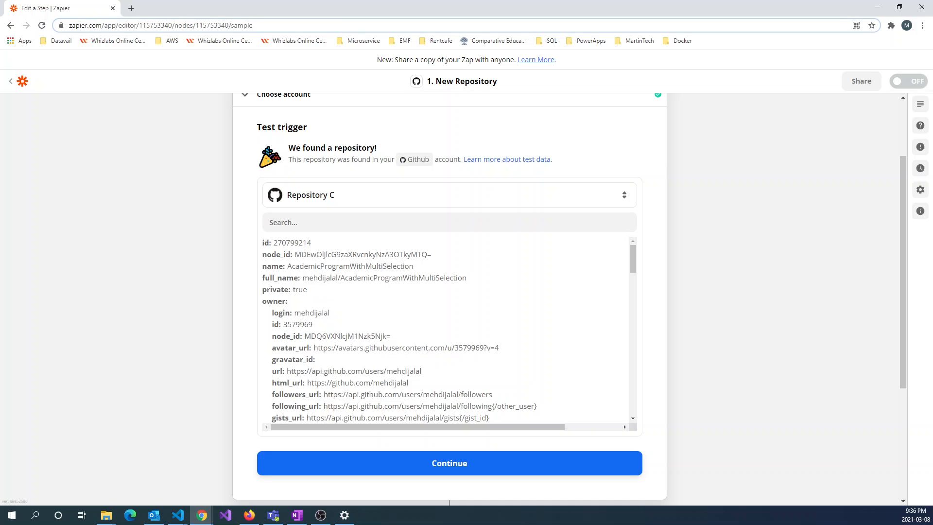
pyautogui.scroll(-10, 447, 338)
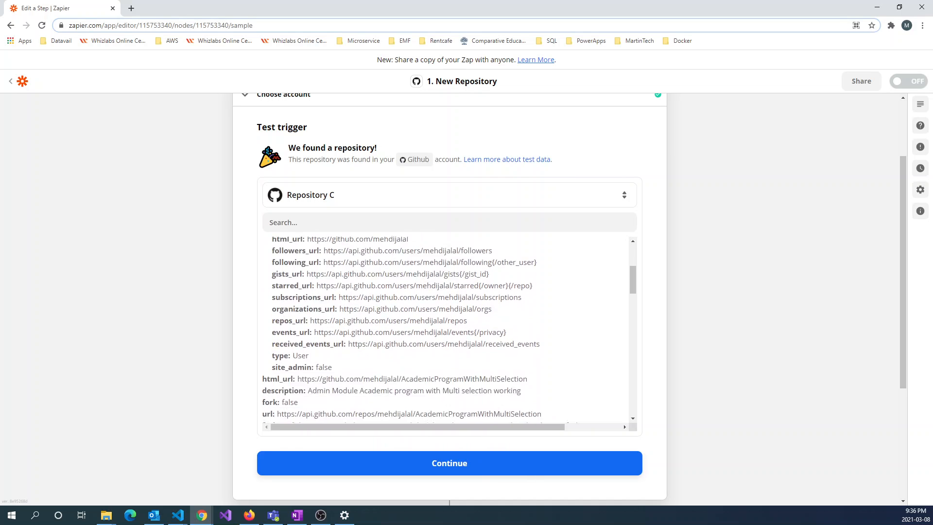
pyautogui.click(429, 469)
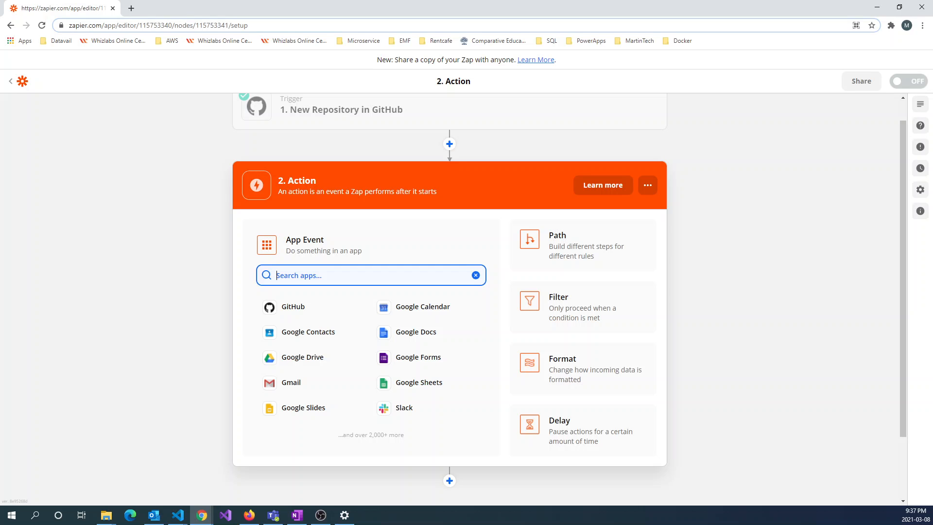
# Choose Gmail as the action app with Send Email as its event
pyautogui.click(290, 389)
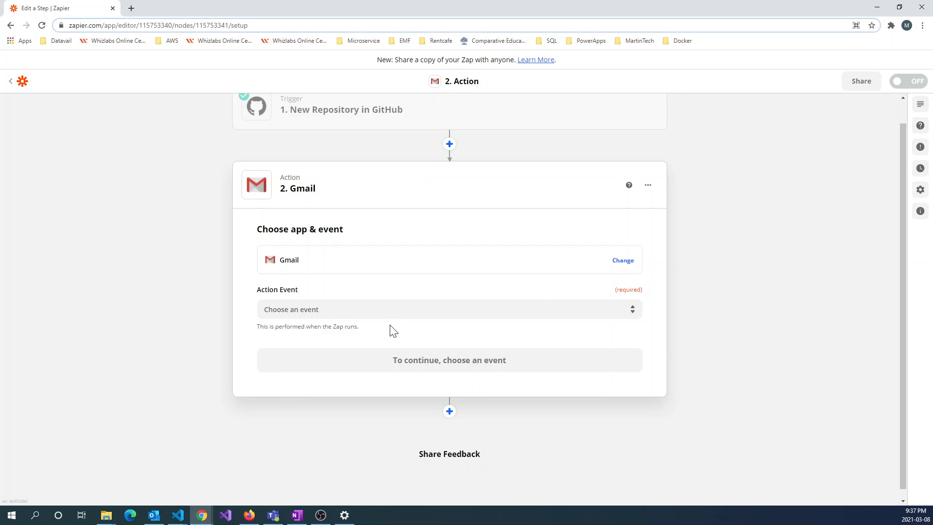
pyautogui.click(448, 309)
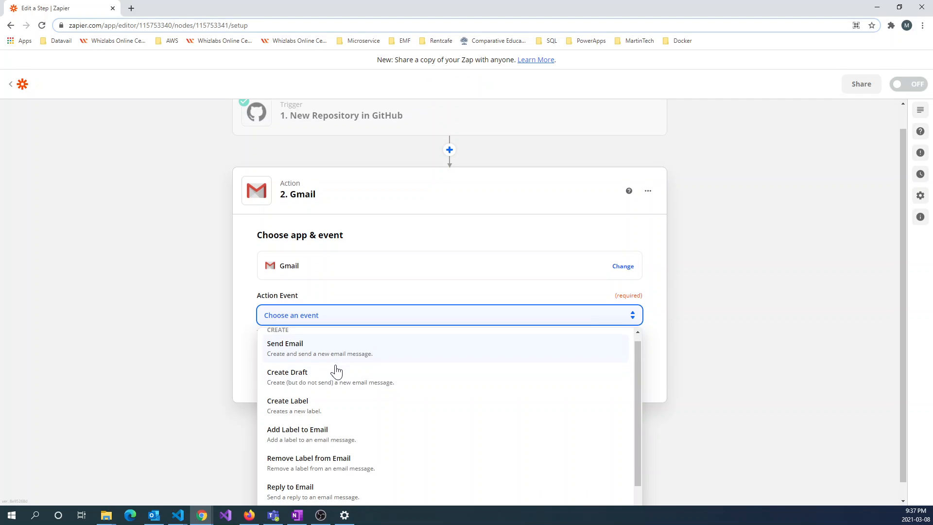
pyautogui.scroll(-1, 349, 451)
pyautogui.scroll(-1, 349, 451)
pyautogui.scroll(1, 346, 447)
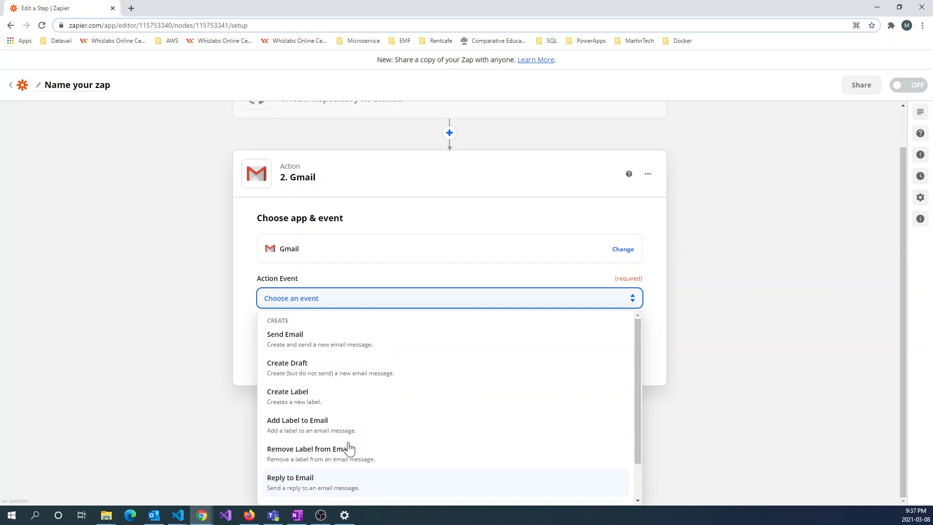
pyautogui.click(314, 342)
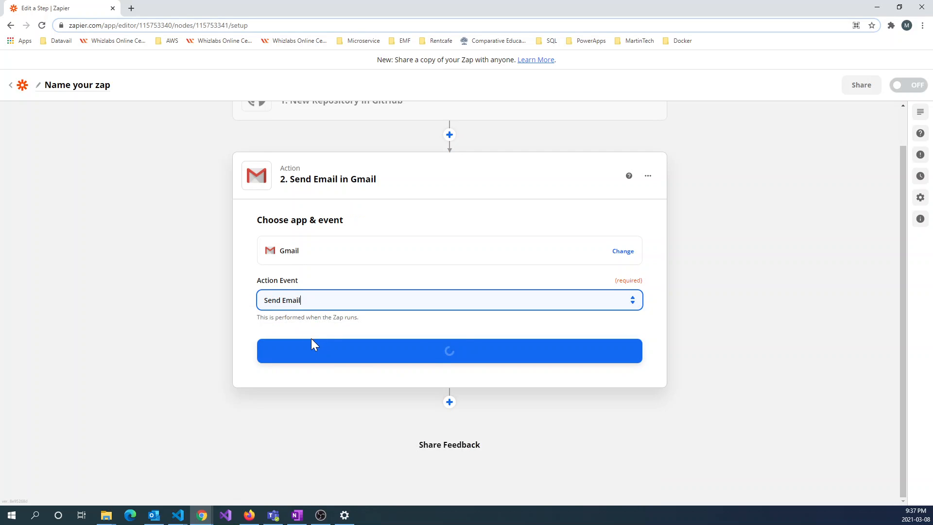
# Confirm the Gmail event, authorize the existing Google account, and continue to Set up action
pyautogui.click(450, 358)
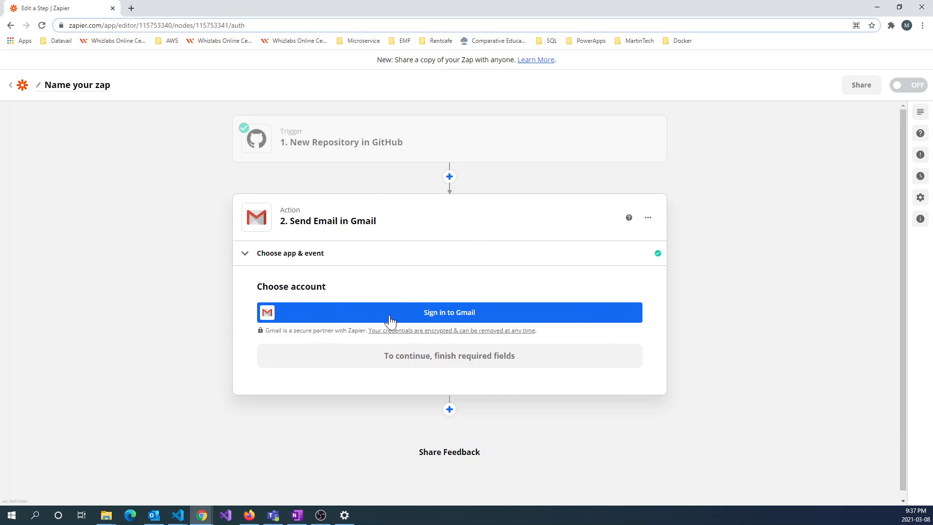
pyautogui.click(437, 318)
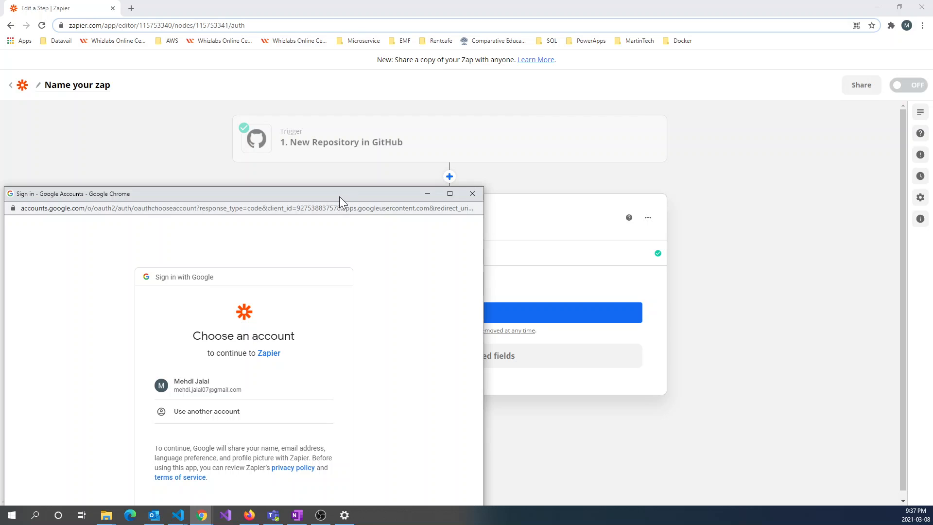
pyautogui.moveTo(339, 196); pyautogui.dragTo(415, 83)
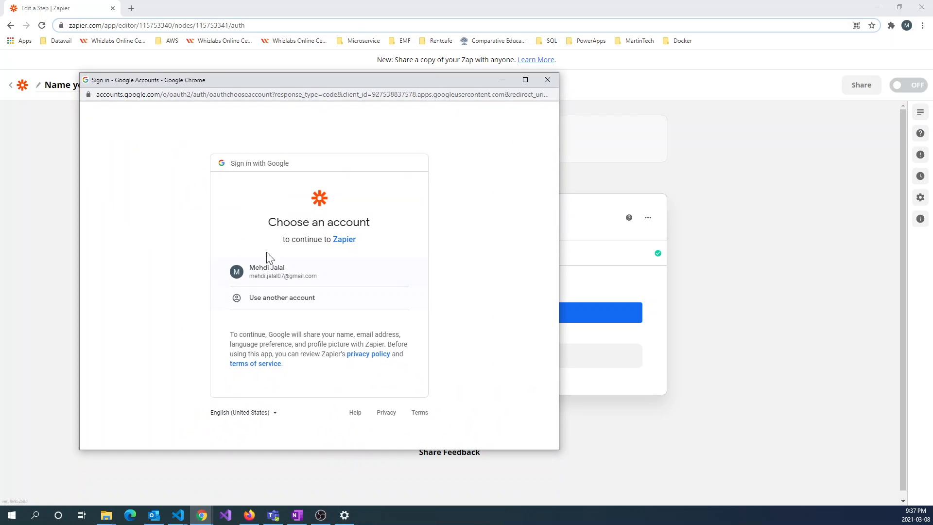
pyautogui.click(271, 275)
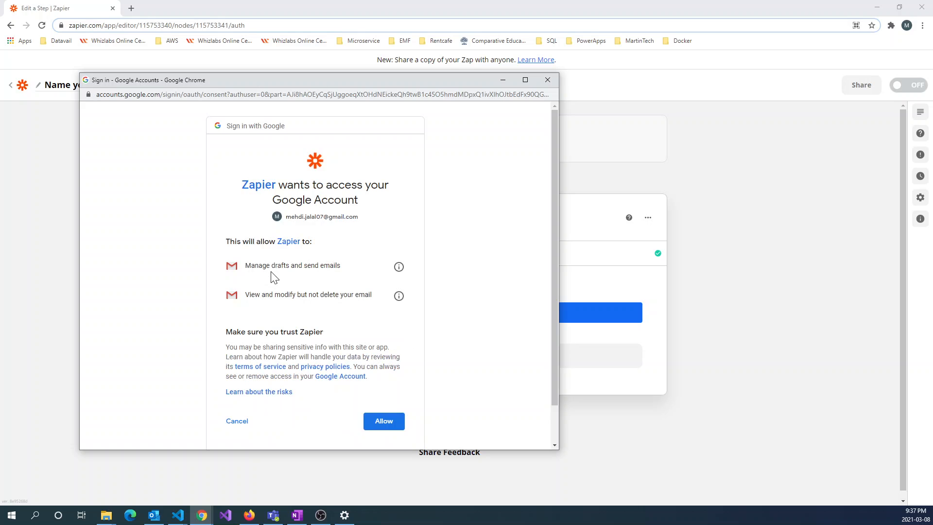
pyautogui.click(382, 426)
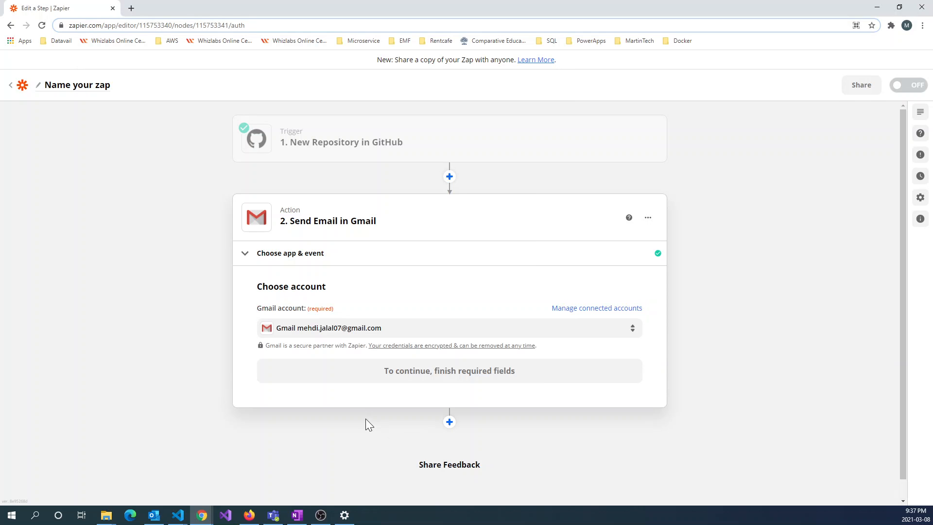
pyautogui.click(455, 377)
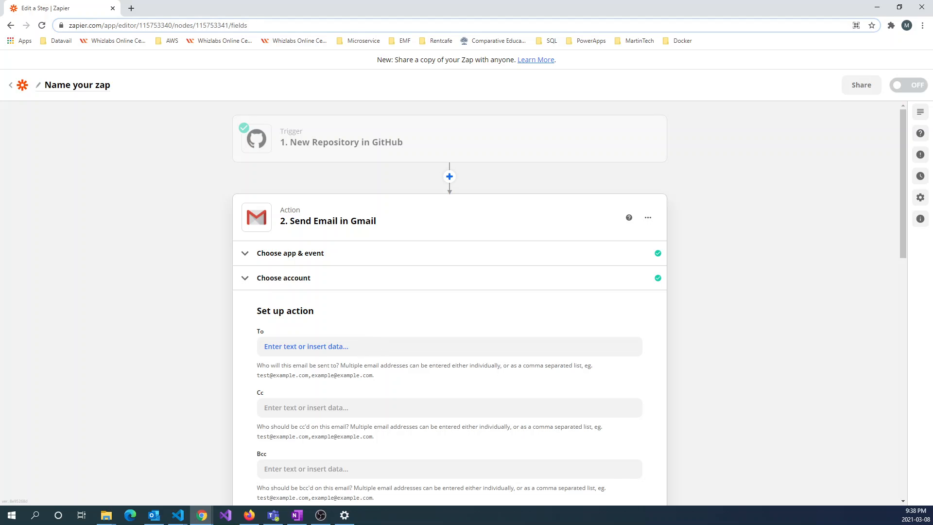
# Enter the recipient's e-mail address in the To field
pyautogui.click(306, 346)
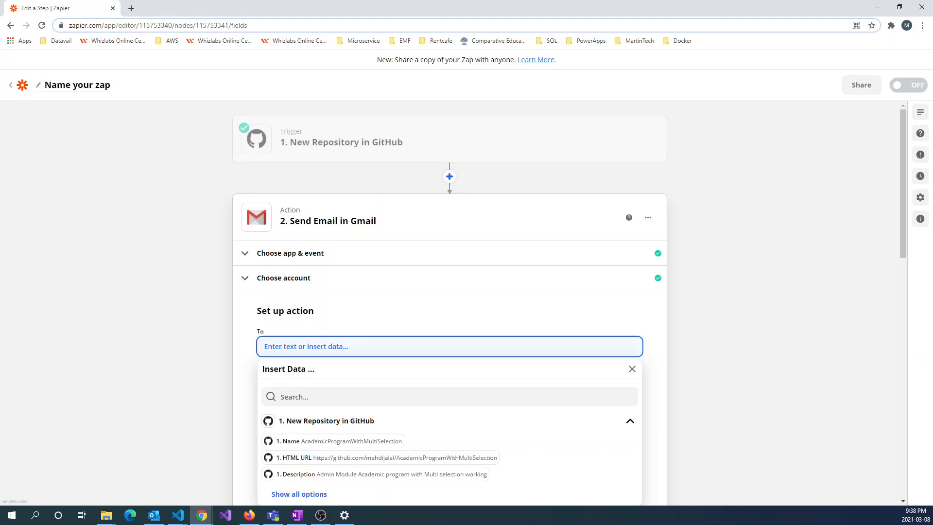
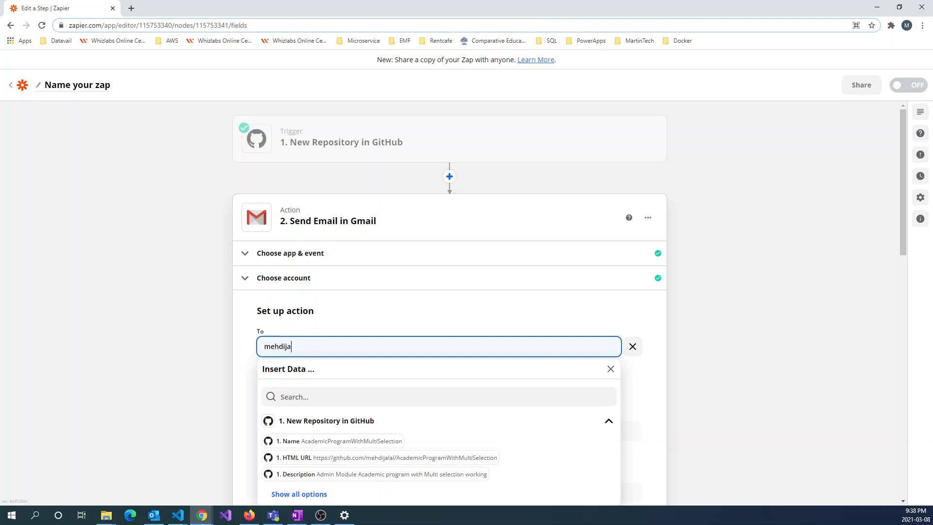
pyautogui.click(244, 378)
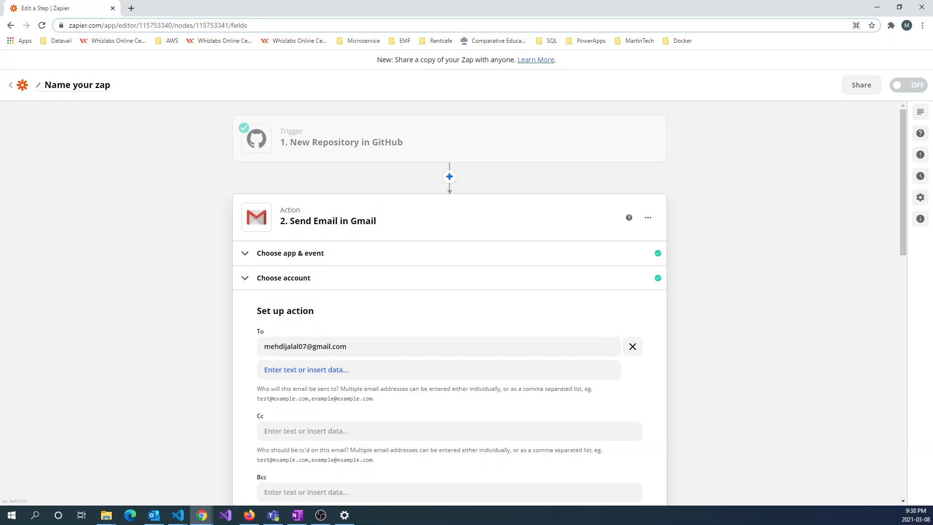
pyautogui.scroll(-5, 452, 362)
pyautogui.scroll(2, 452, 362)
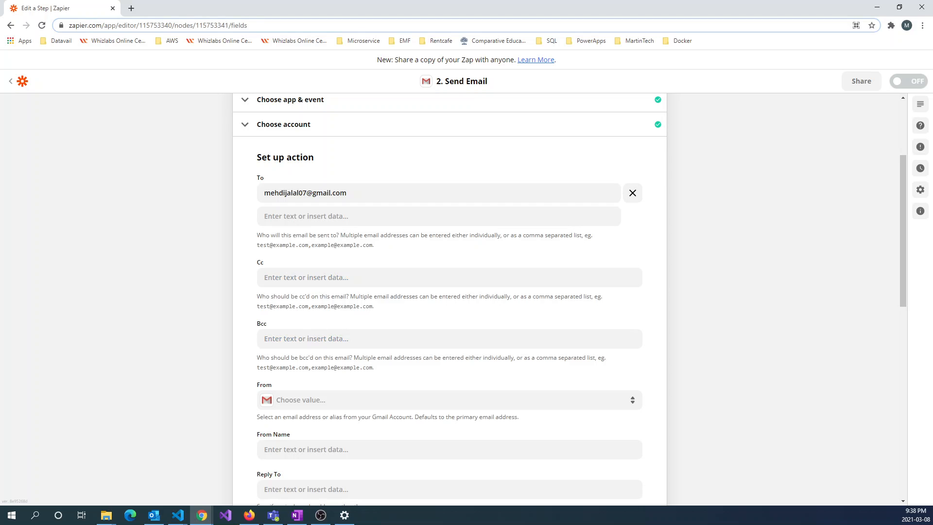
pyautogui.scroll(-2, 291, 342)
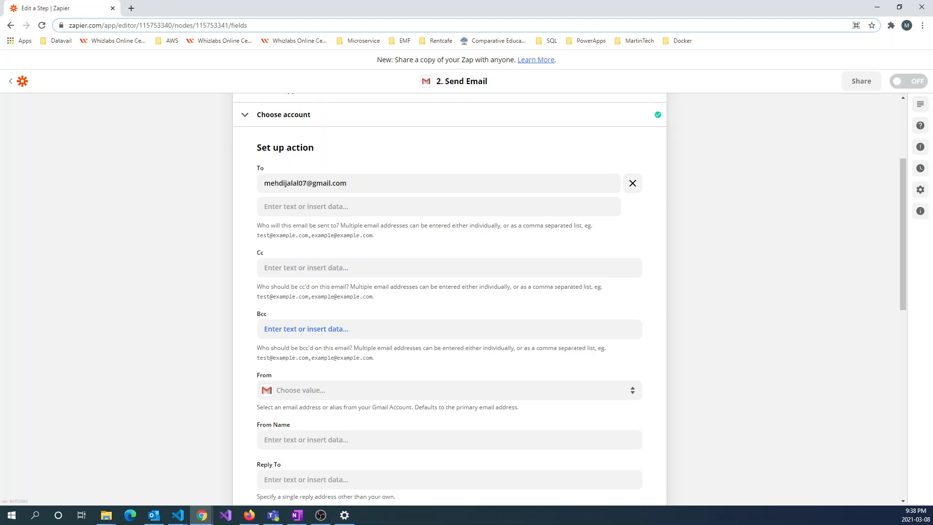
# Set the From address to the connected Gmail account
pyautogui.click(330, 305)
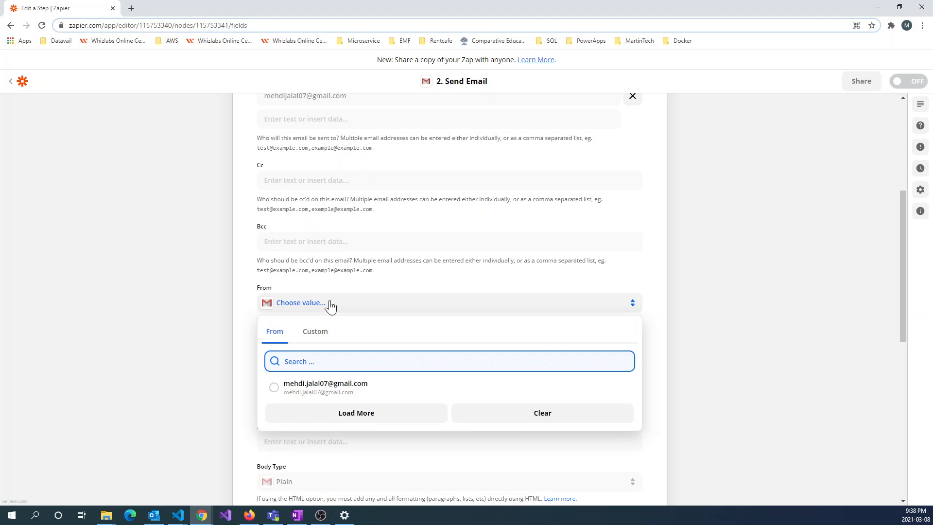
pyautogui.click(339, 386)
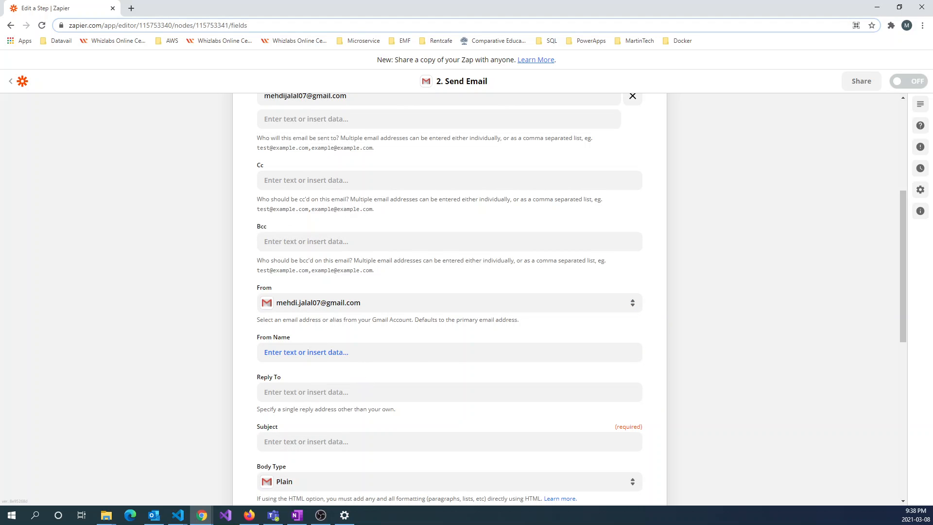
pyautogui.scroll(-4, 418, 364)
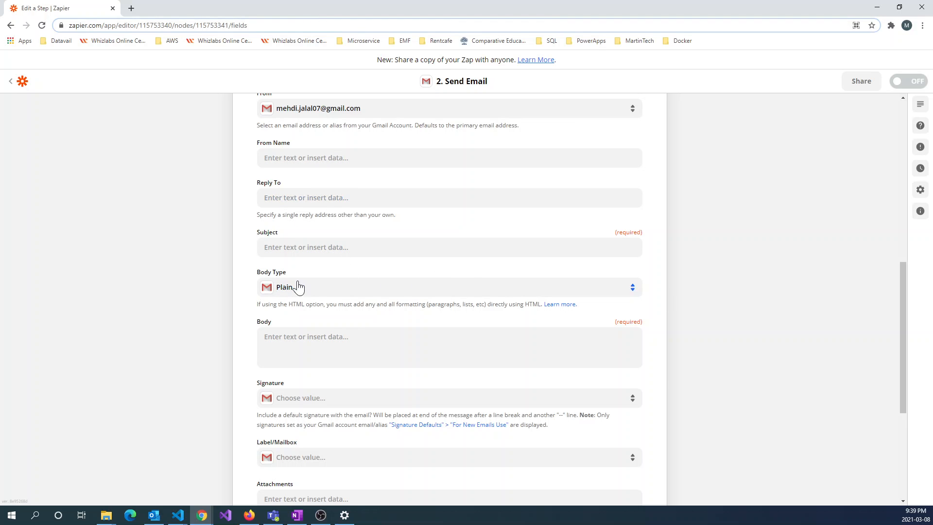
# Make the Subject the repository's 1. Name pill, removing the accidentally added HTML URL
pyautogui.click(265, 247)
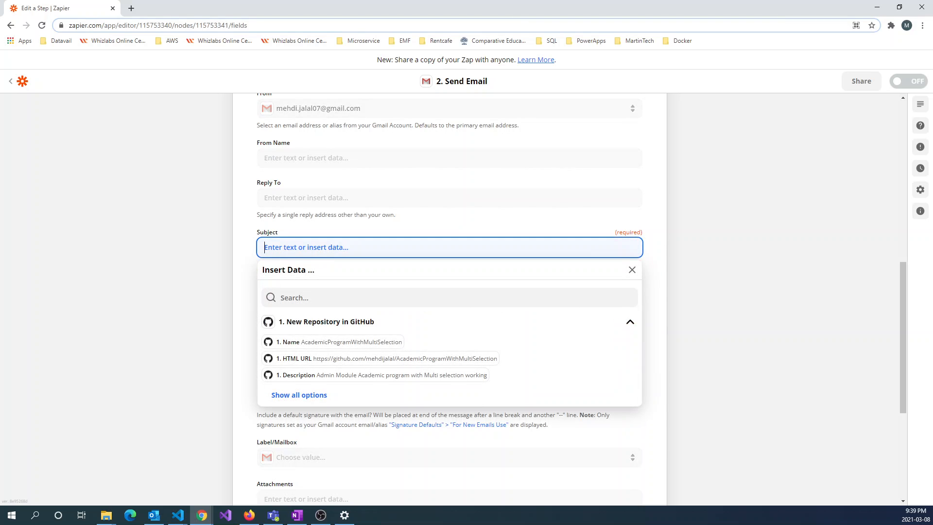
pyautogui.click(331, 342)
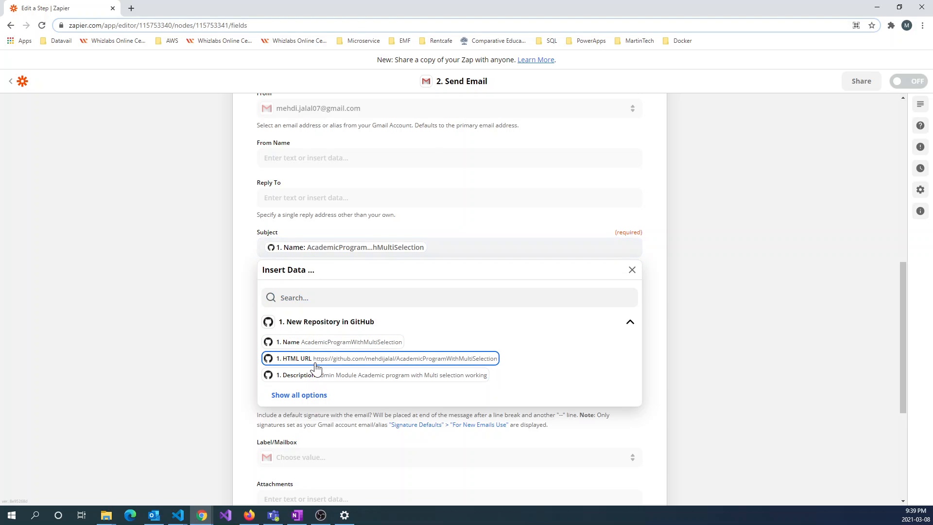
pyautogui.moveTo(315, 368); pyautogui.dragTo(320, 349)
pyautogui.click(321, 359)
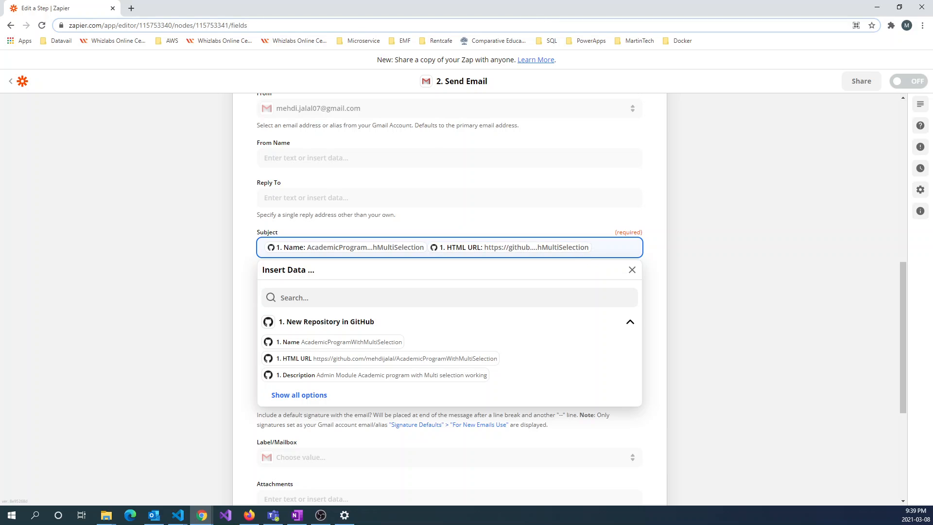
pyautogui.press('BackSpace')
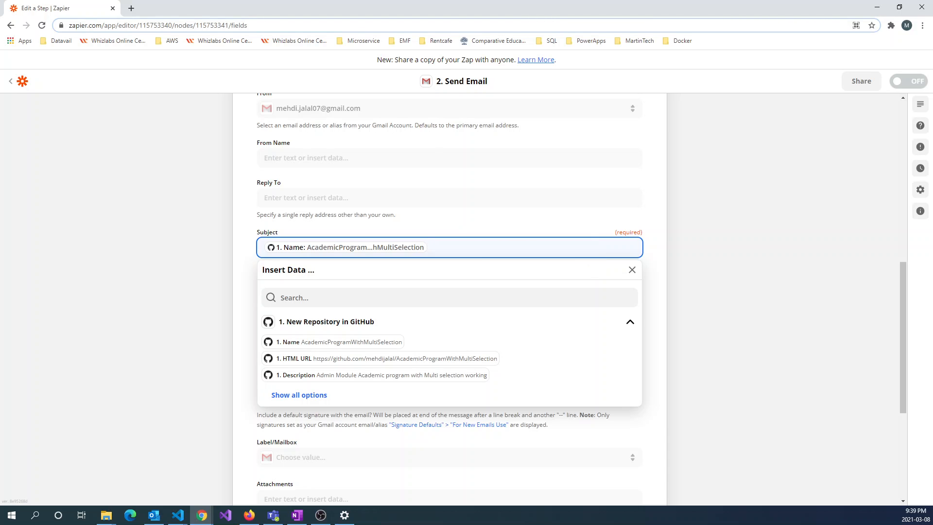
pyautogui.click(661, 363)
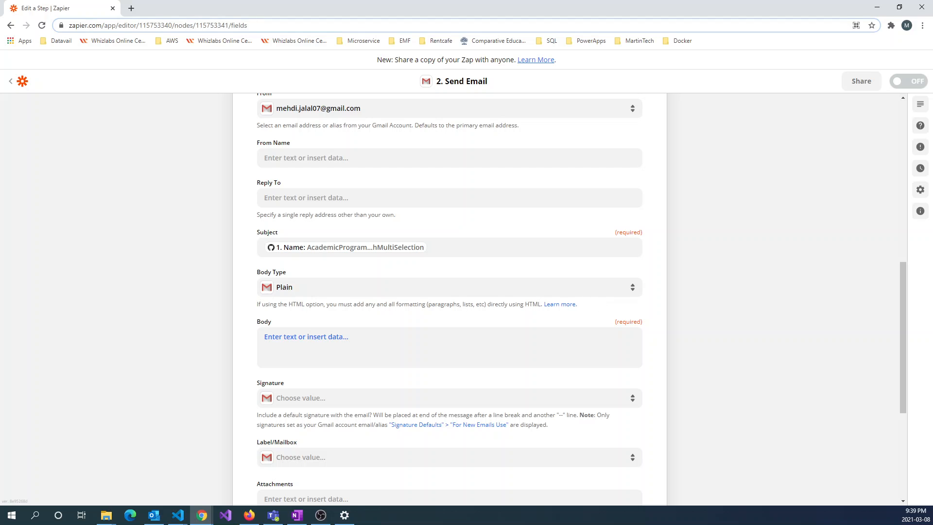
pyautogui.click(311, 340)
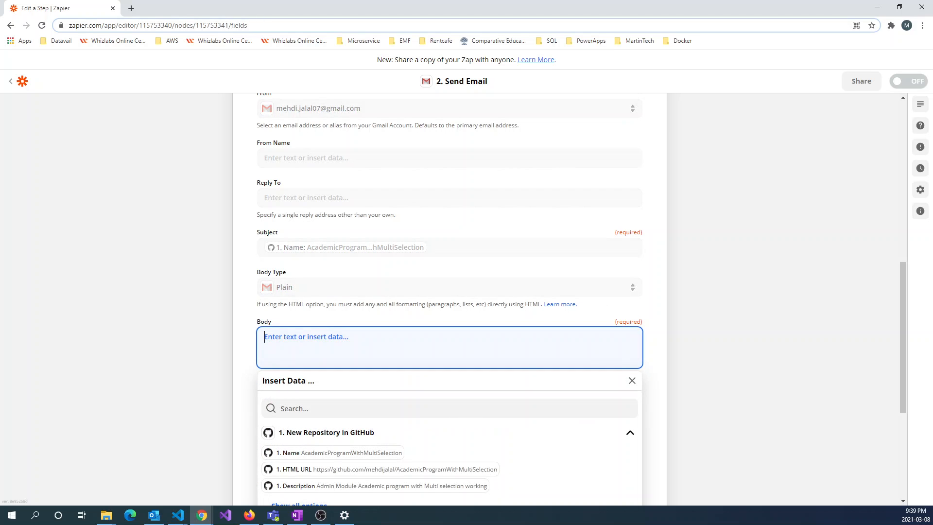
# Insert the GitHub repository Description field into the email Body
pyautogui.click(335, 486)
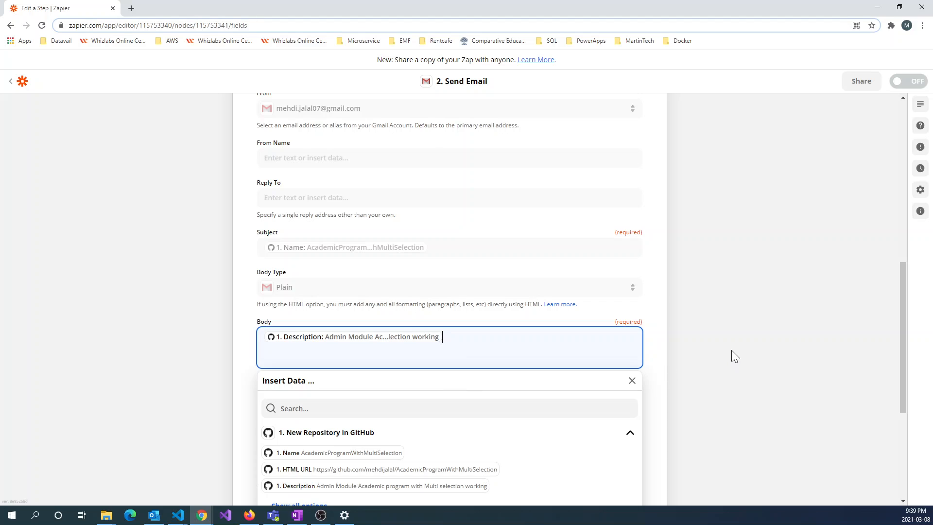
pyautogui.click(661, 372)
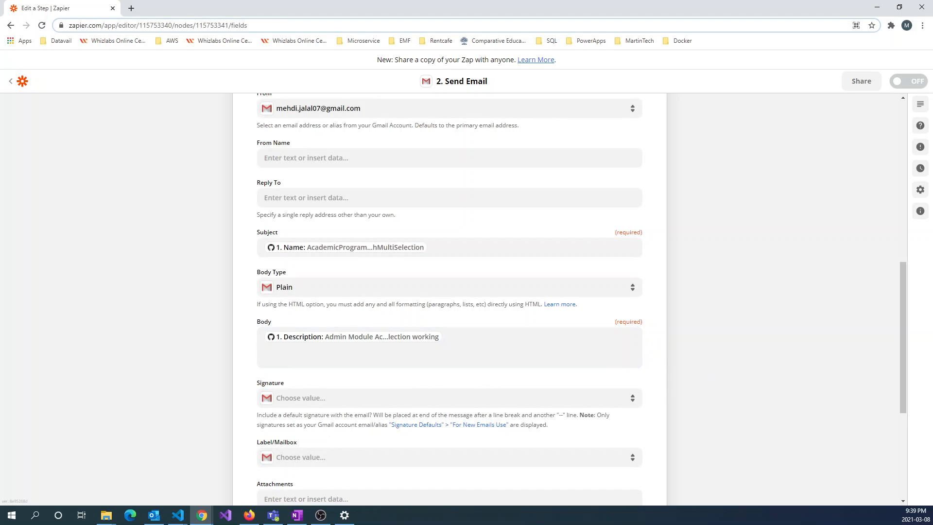
pyautogui.scroll(-3, 549, 333)
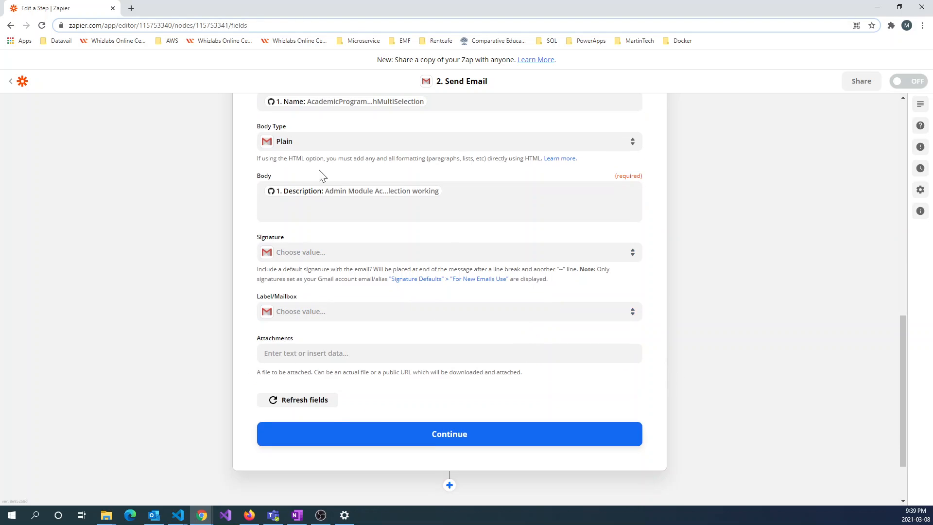
# Add 'Hi Dear,' and 'A new repo is creat details belwow:' on separate lines above the Description
pyautogui.click(442, 191)
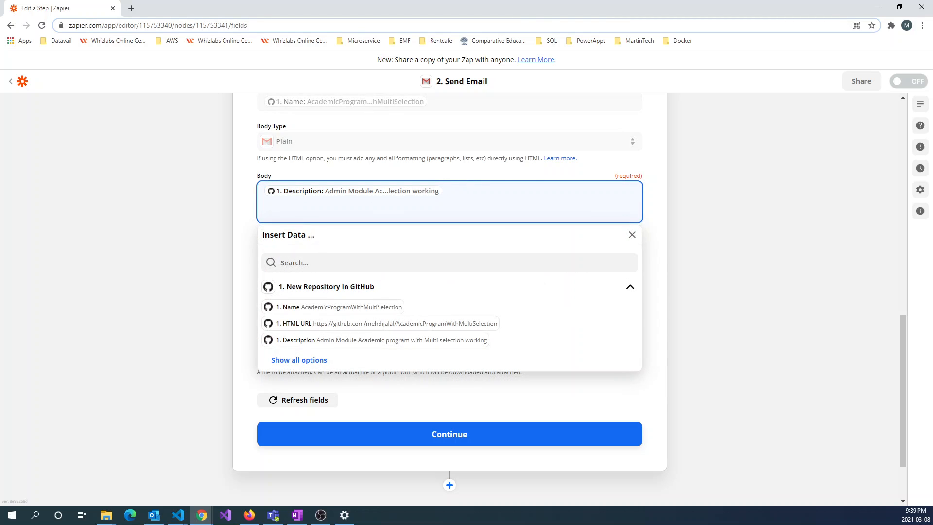
pyautogui.press('Home')
pyautogui.press('Return')
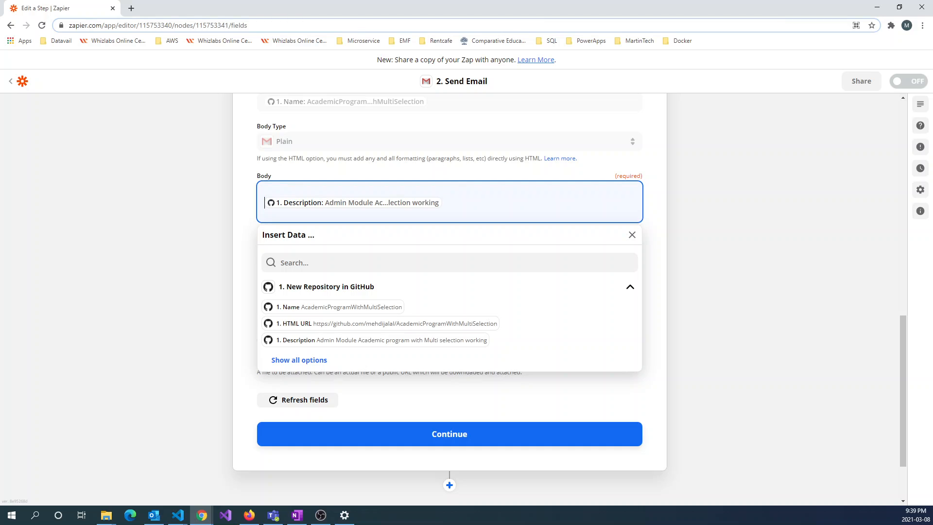
pyautogui.write('Hi Dear,')
pyautogui.press('Return')
pyautogui.press('Return')
pyautogui.write('A')
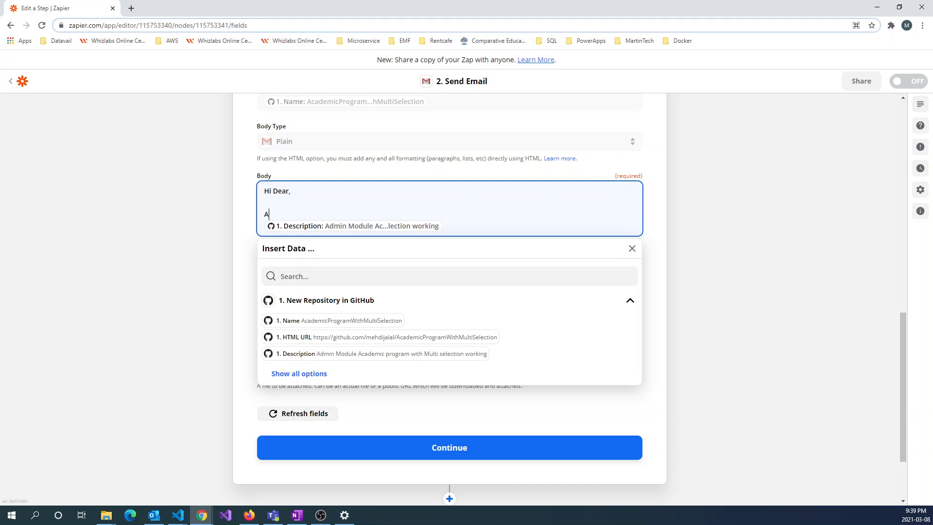
pyautogui.write(' new repo is create')
pyautogui.write(' details ')
pyautogui.write('belw')
pyautogui.write('ow:')
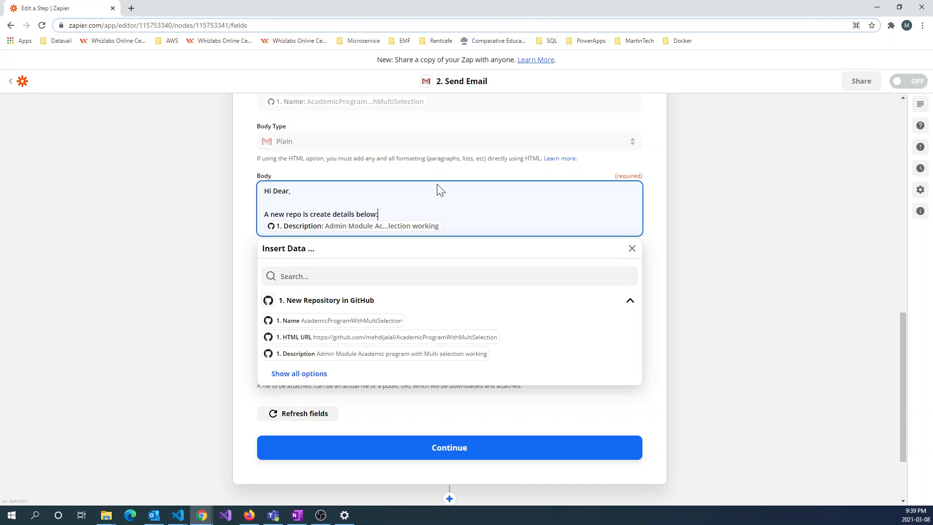
pyautogui.press('Return')
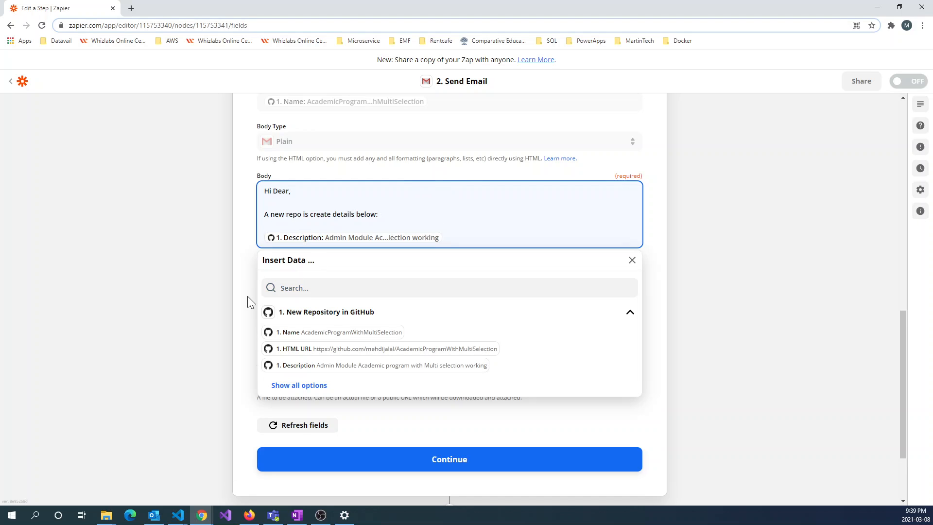
pyautogui.click(235, 303)
pyautogui.scroll(-3, 606, 293)
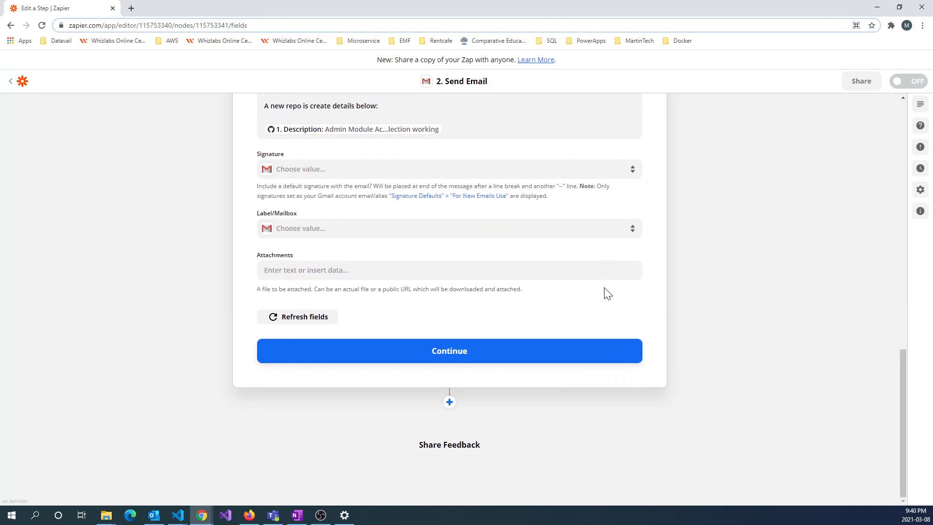
# Continue past the email setup and run the Send Email test to send a sample email
pyautogui.click(437, 353)
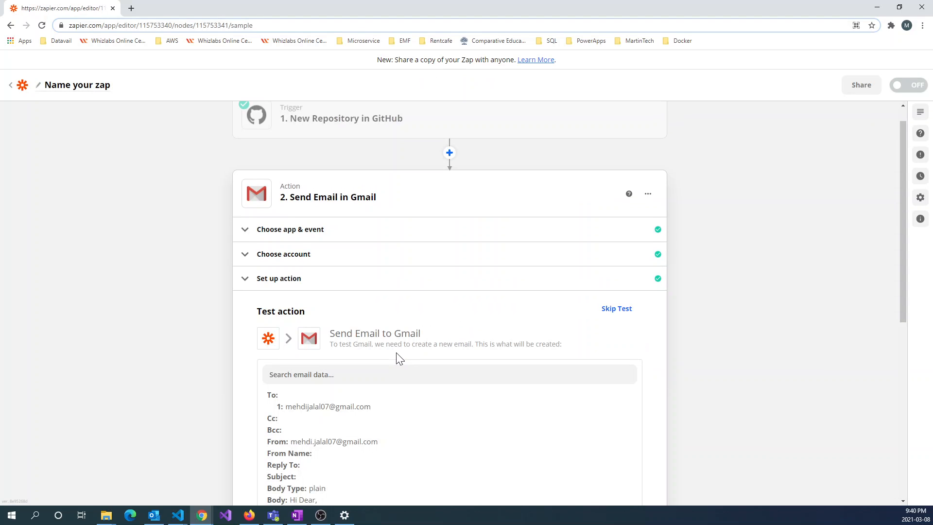
pyautogui.scroll(-6, 404, 345)
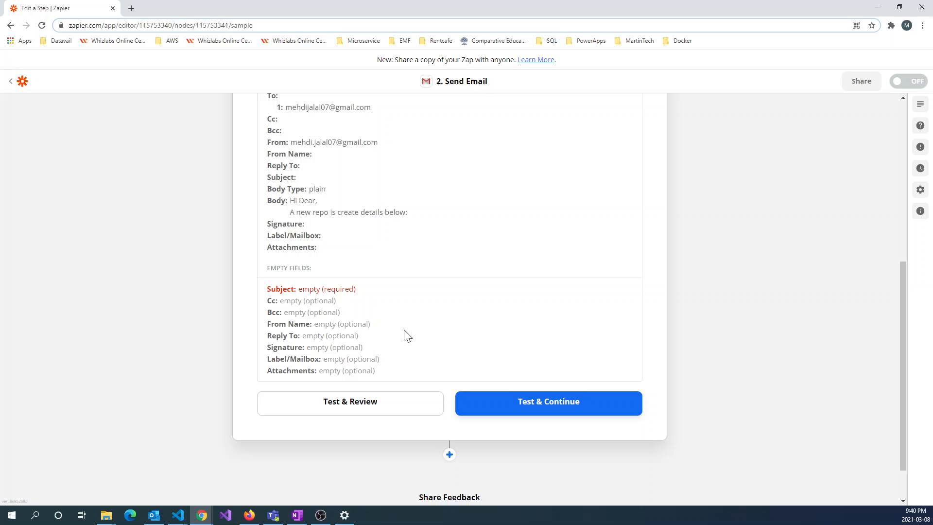
pyautogui.click(334, 410)
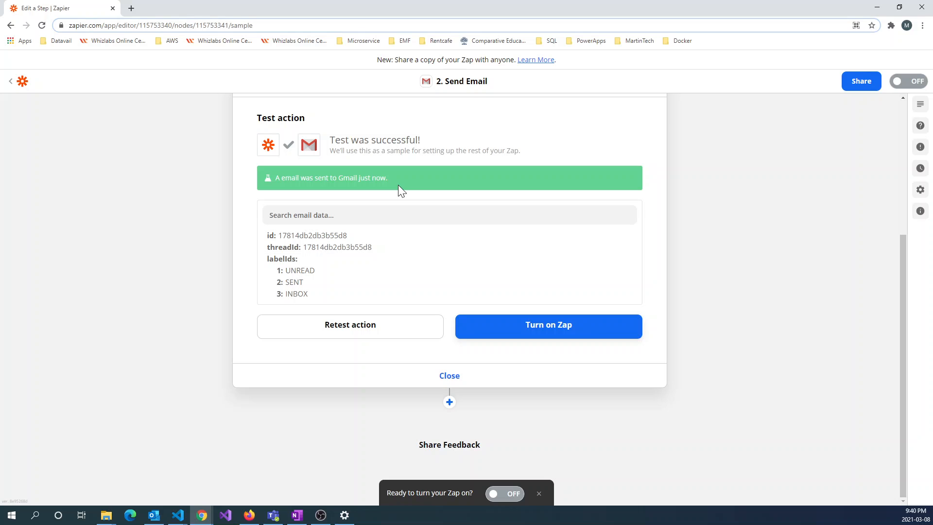
# Open gmail.com in a new tab, read the AcademicProgramWithMultiSelection test email, then return to the inbox
pyautogui.click(131, 8)
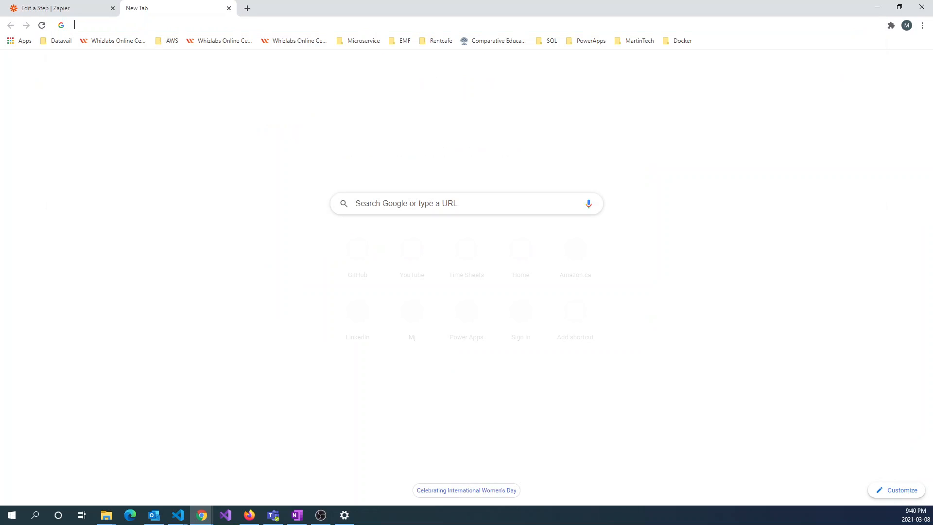
pyautogui.write('gma')
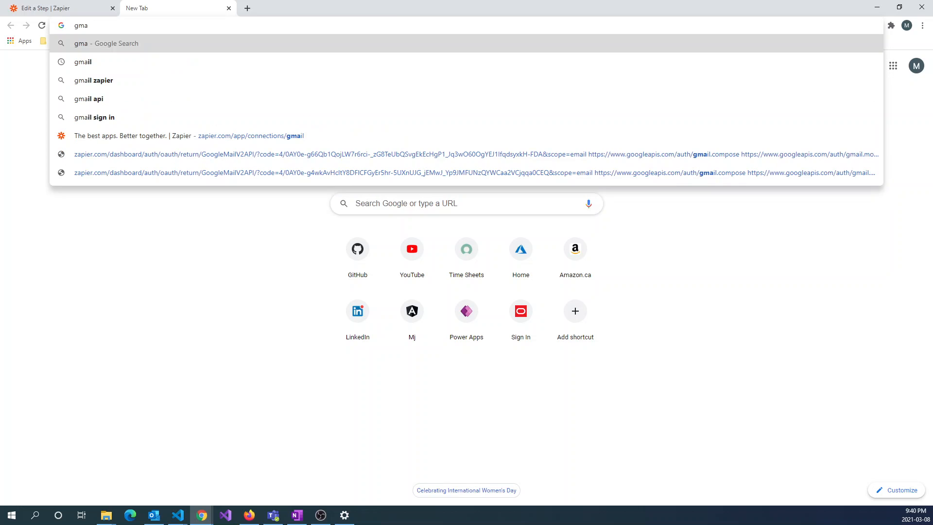
pyautogui.write('il')
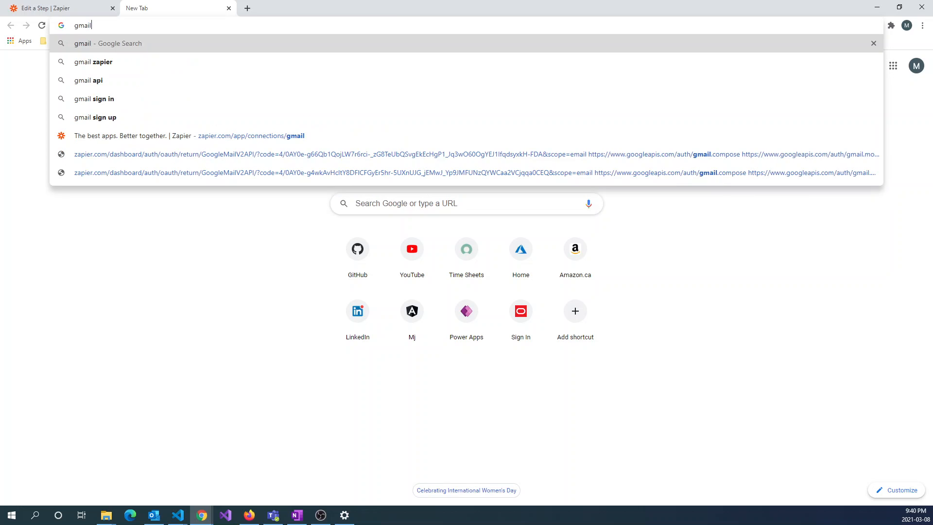
pyautogui.write('.com')
pyautogui.press('Return')
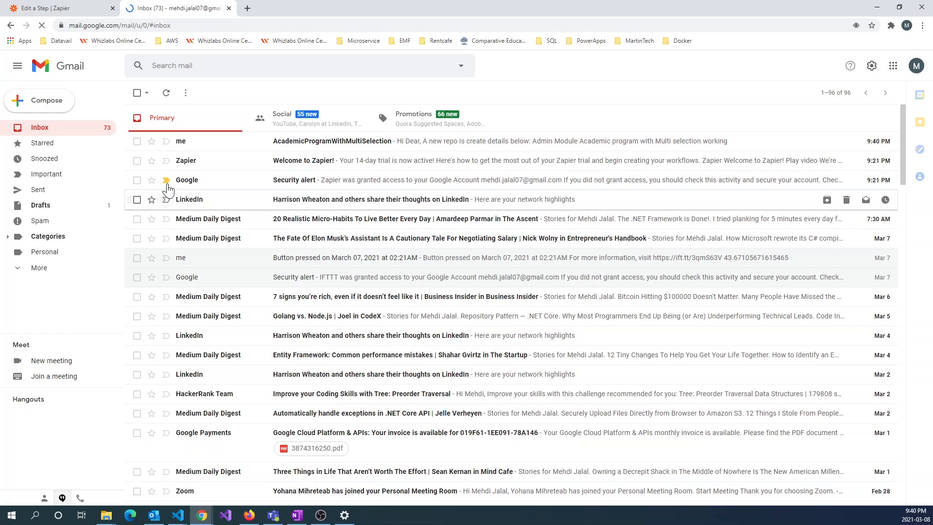
pyautogui.click(479, 145)
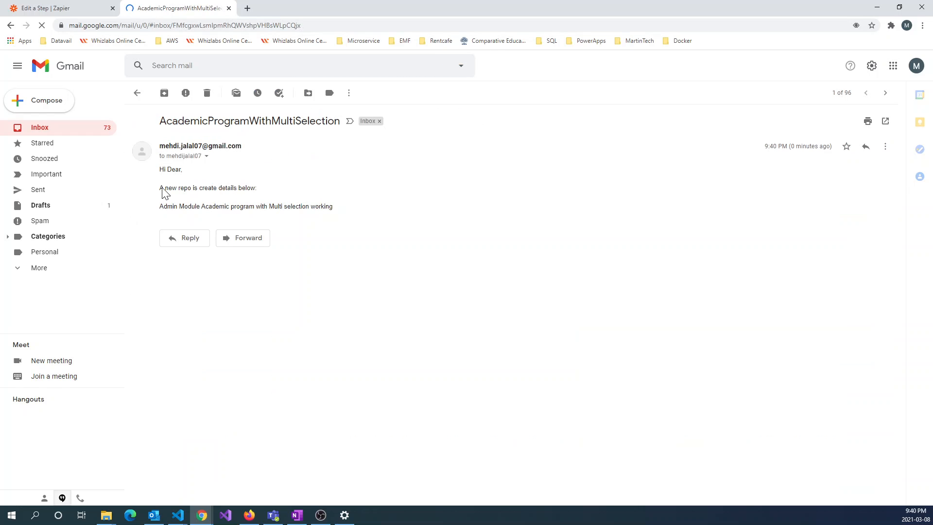
pyautogui.moveTo(161, 206); pyautogui.dragTo(358, 214)
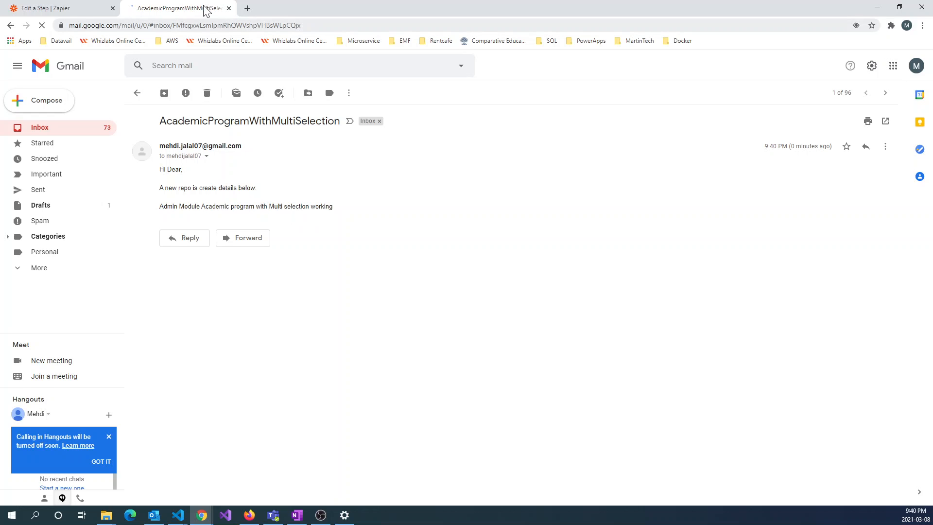
pyautogui.click(43, 130)
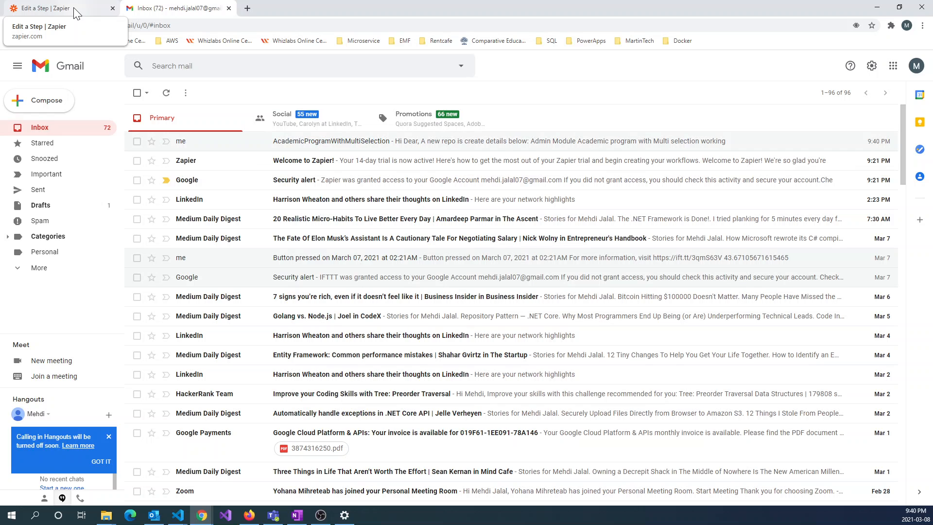
# Back in the Zapier editor, turn on the Zap until 'Your Zap is on!' appears
pyautogui.click(74, 8)
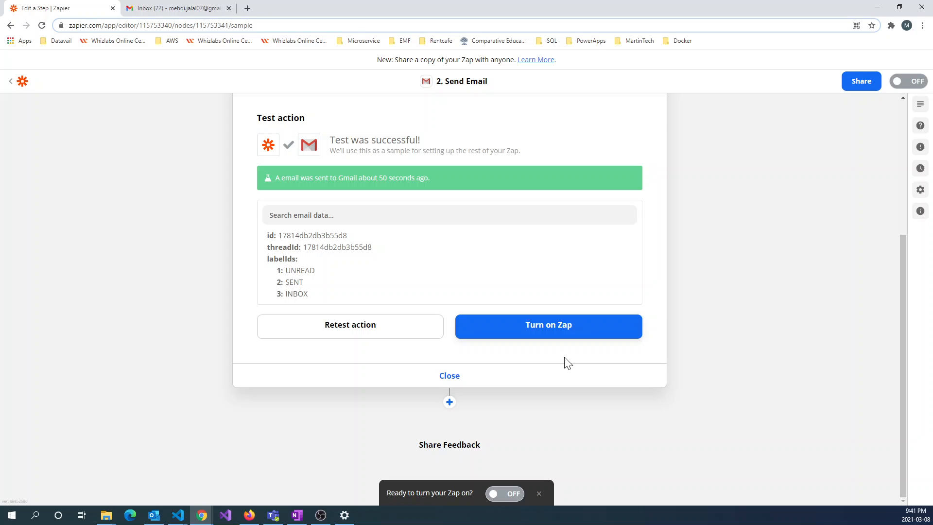
pyautogui.click(550, 332)
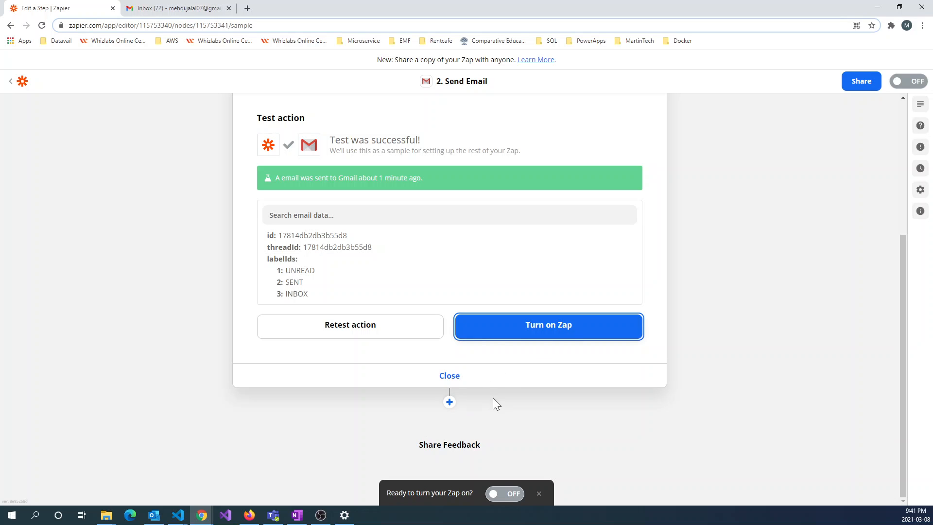
pyautogui.scroll(1, 492, 398)
pyautogui.scroll(1, 446, 299)
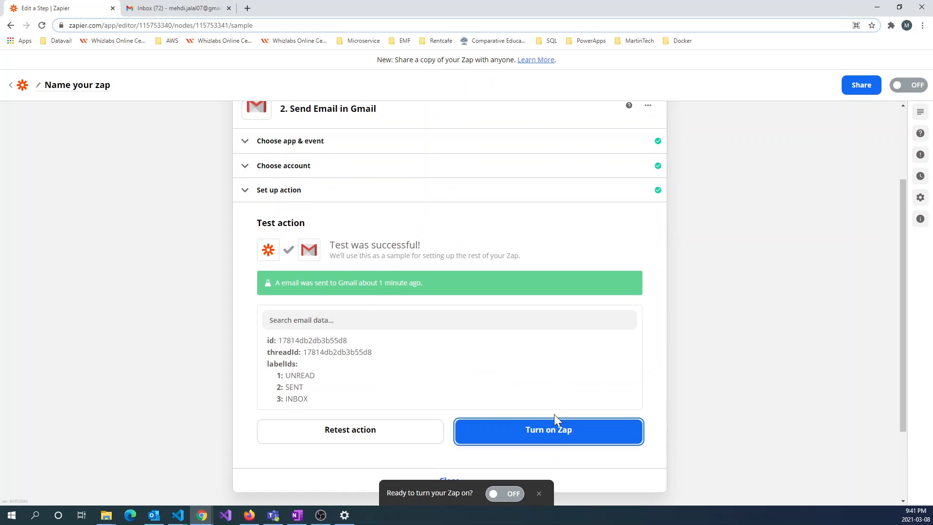
pyautogui.click(547, 439)
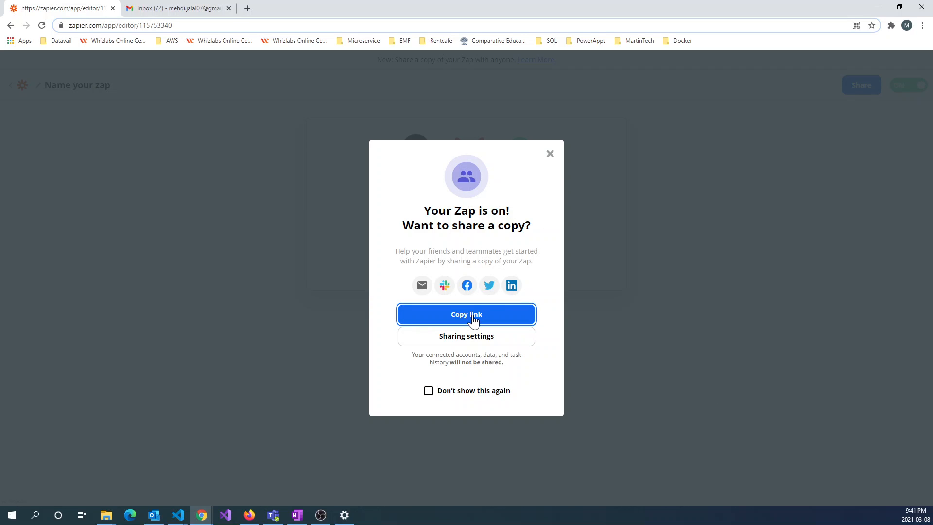
# Close the share-a-copy prompt and go through My Apps to the Zaps list
pyautogui.click(550, 155)
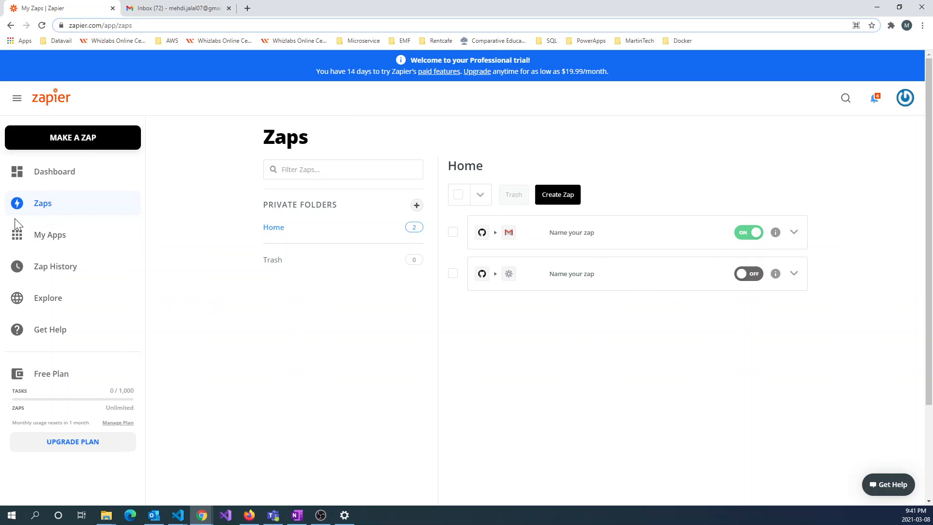
pyautogui.click(51, 235)
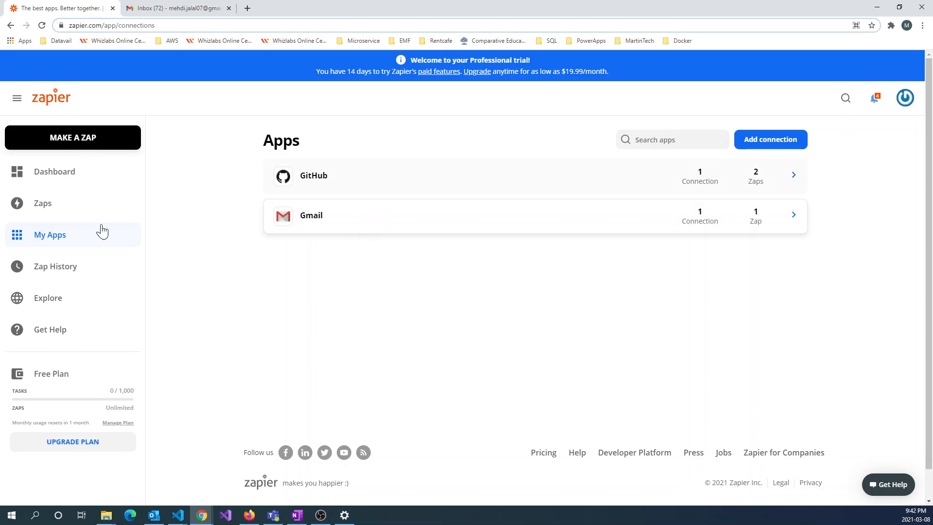
pyautogui.click(49, 213)
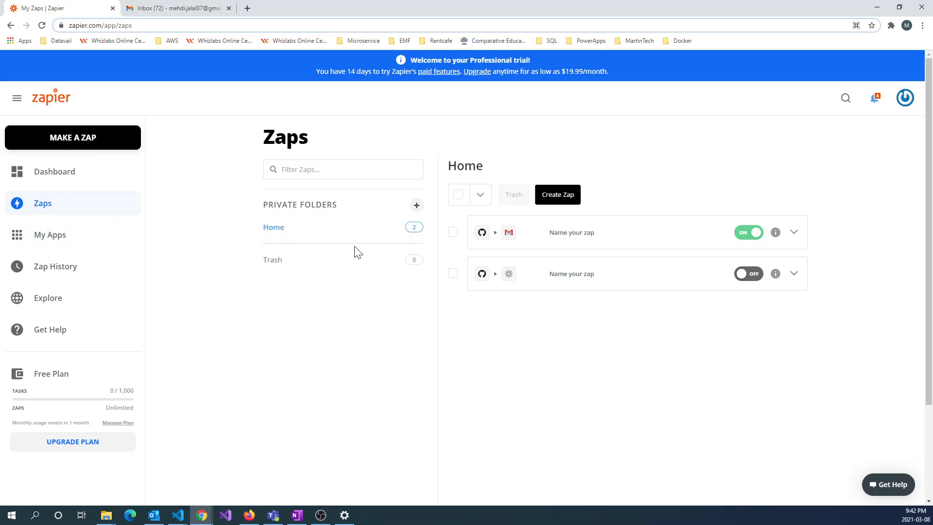
# Check the Zap runs in Zap History and the GitHub connection's options, ending on My Apps
pyautogui.click(52, 276)
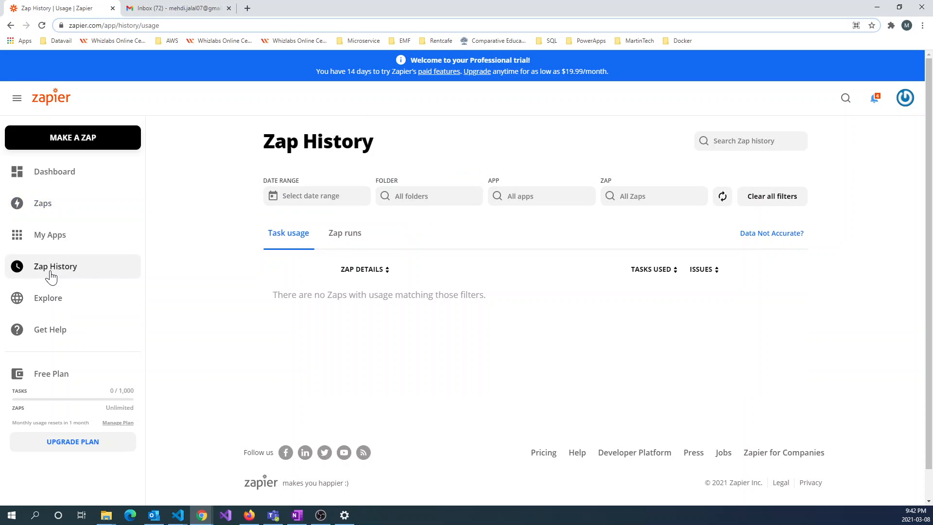
pyautogui.click(348, 236)
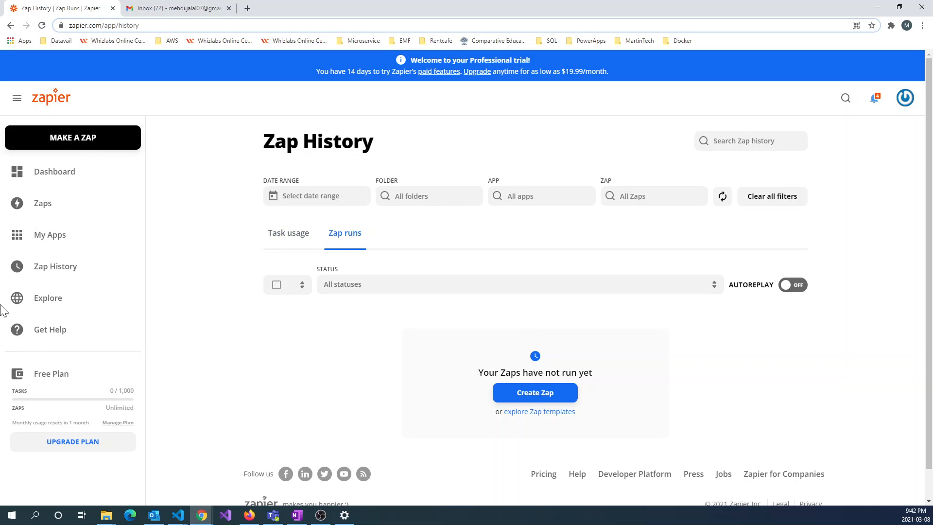
pyautogui.click(53, 236)
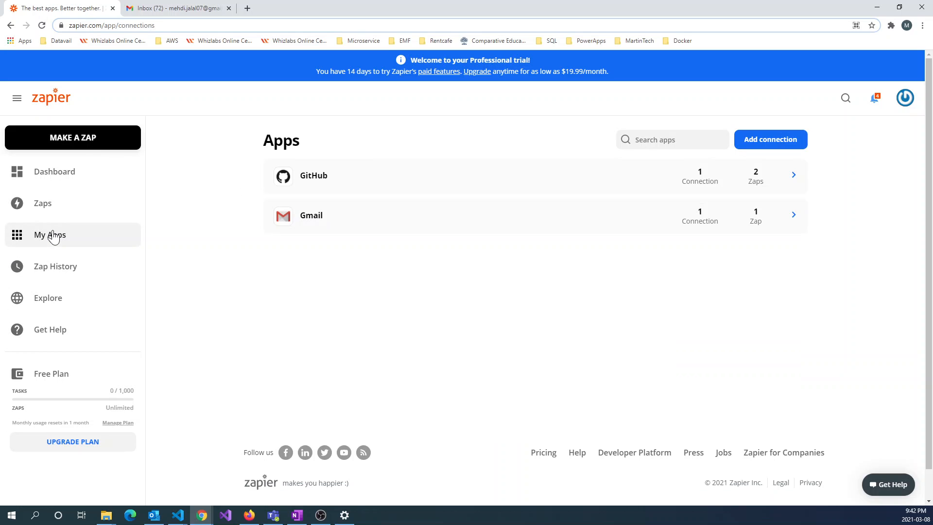
pyautogui.click(779, 183)
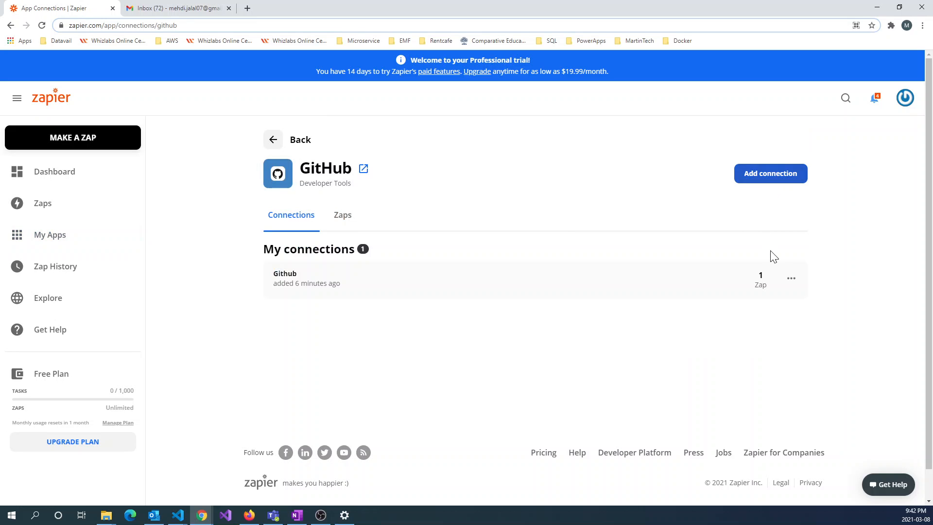
pyautogui.click(791, 281)
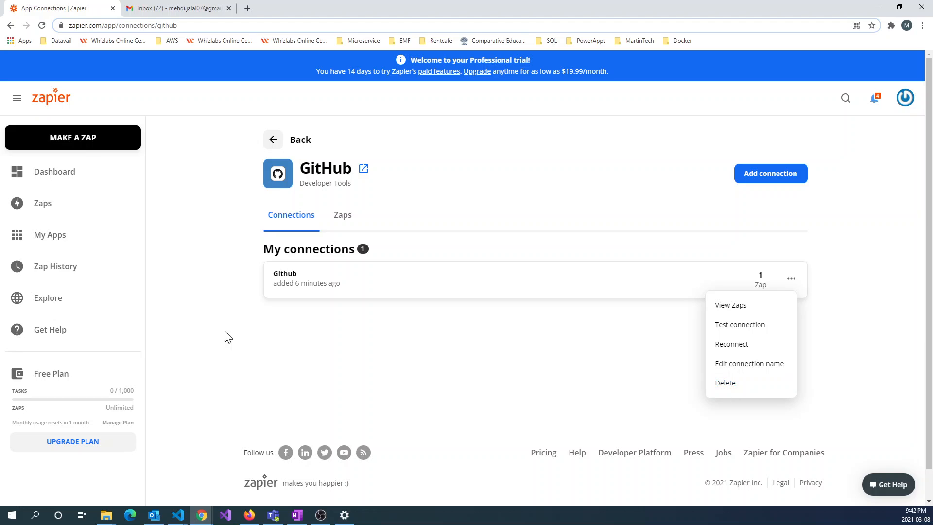
pyautogui.click(53, 250)
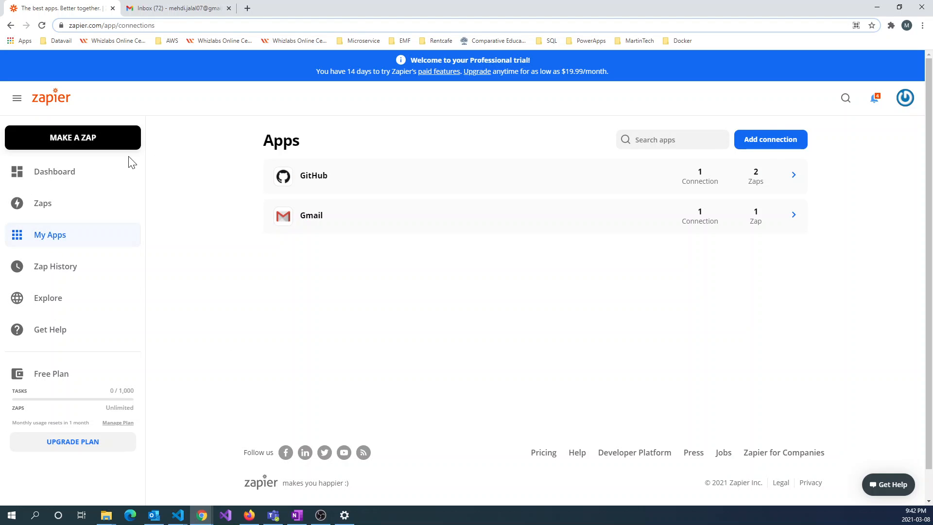